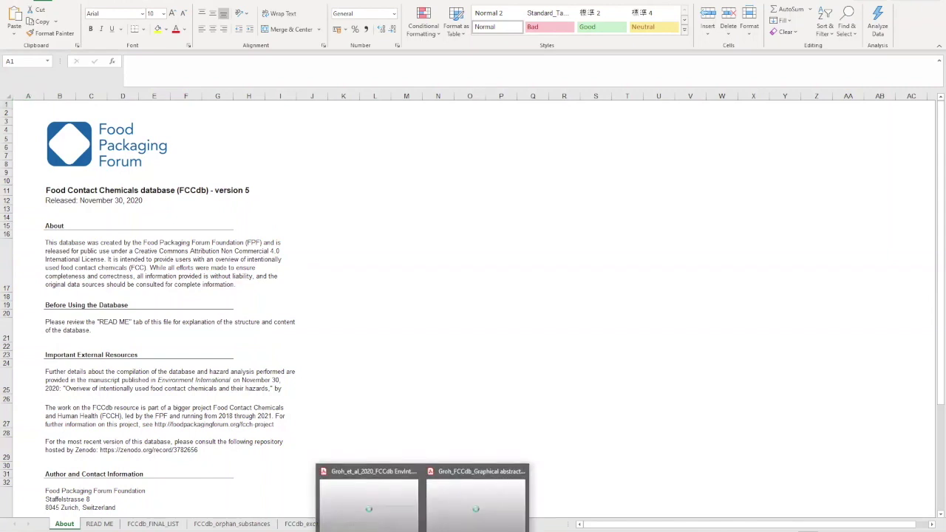
- Switch to Acrobat to view the abstract of the article on intentionally used food contact chemicals, and return to the FCCdb workbook in Excel
click(384, 526)
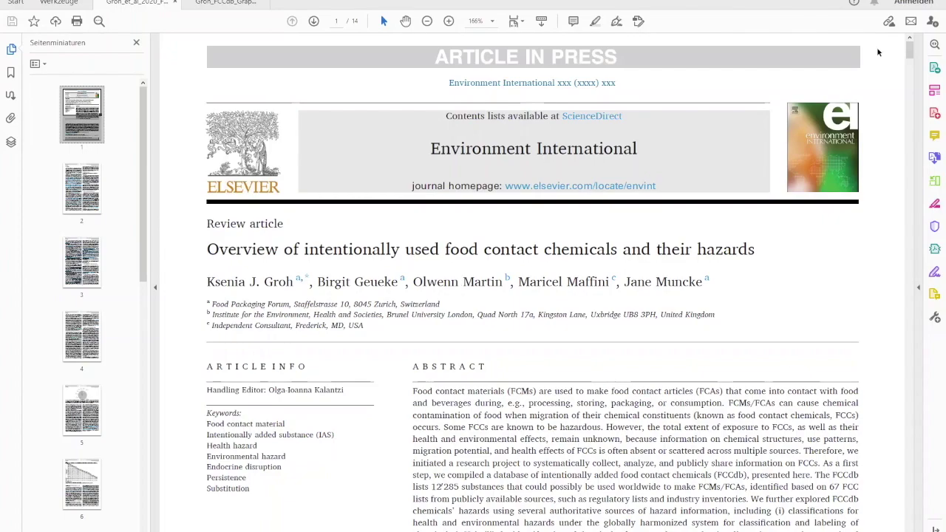
drag(908, 46, 908, 78)
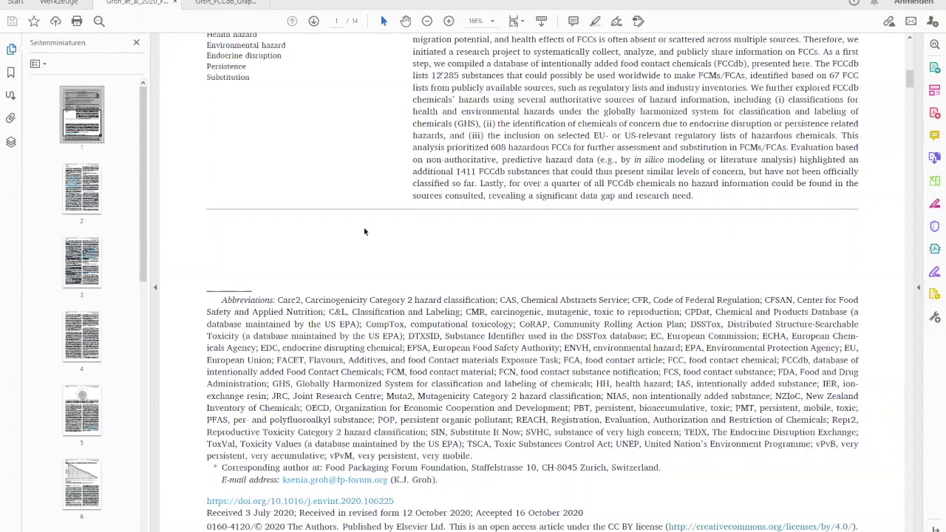
mouse_move(495, 531)
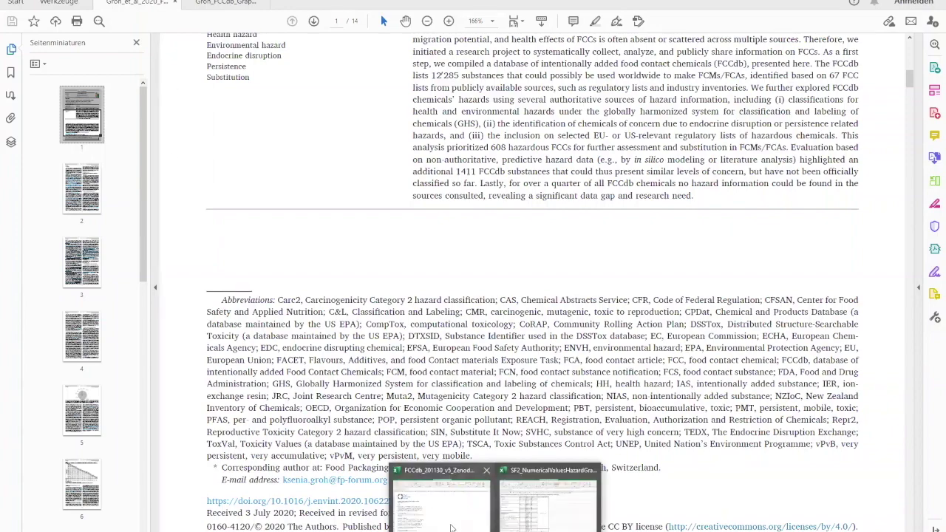
click(453, 526)
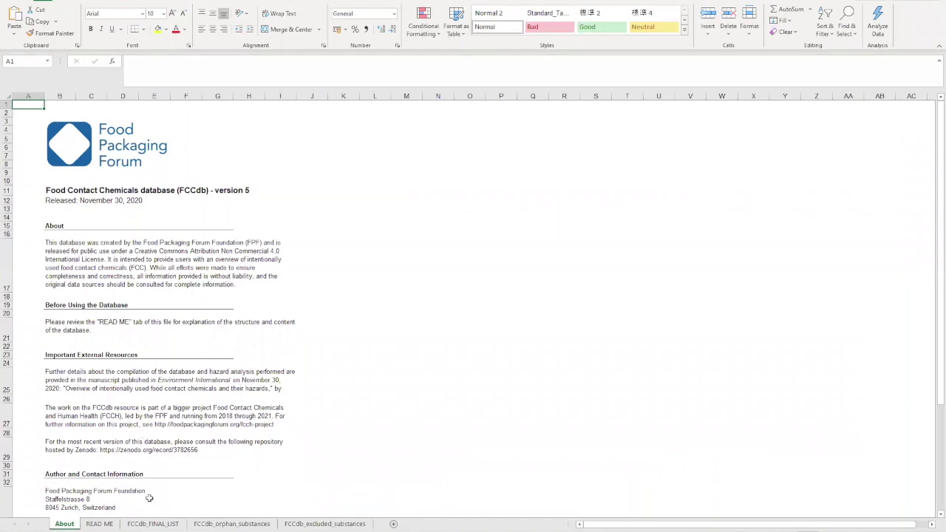
- Examine the READ ME worksheet's column descriptions and source list, looking briefly at FCCdb_FINAL_LIST for comparison
click(99, 524)
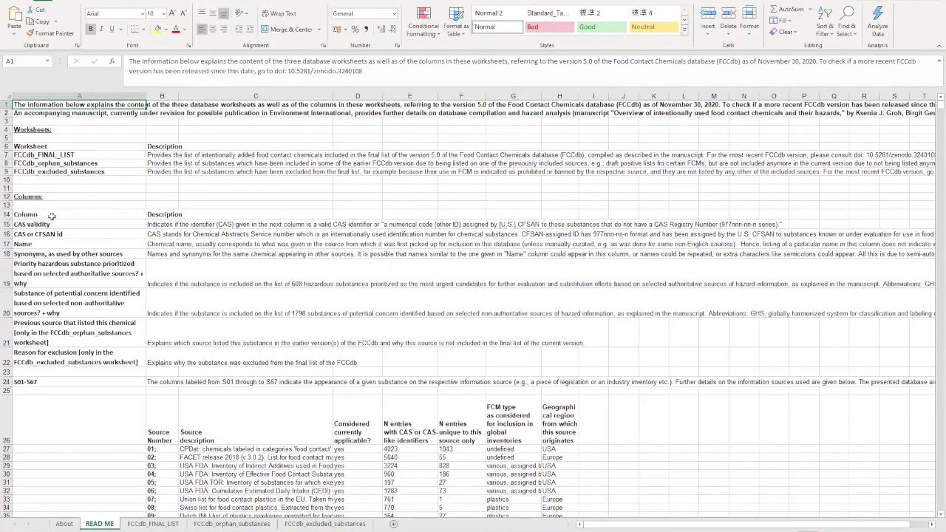
click(153, 524)
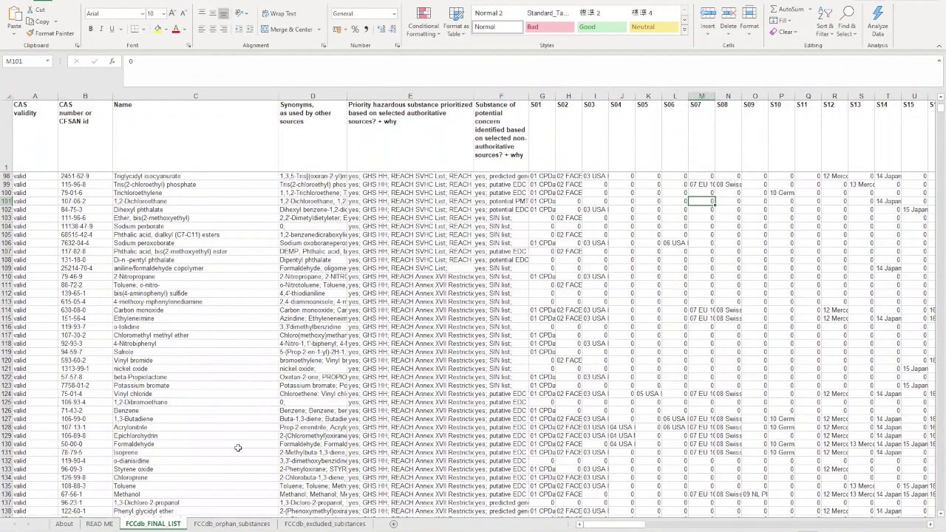
click(99, 524)
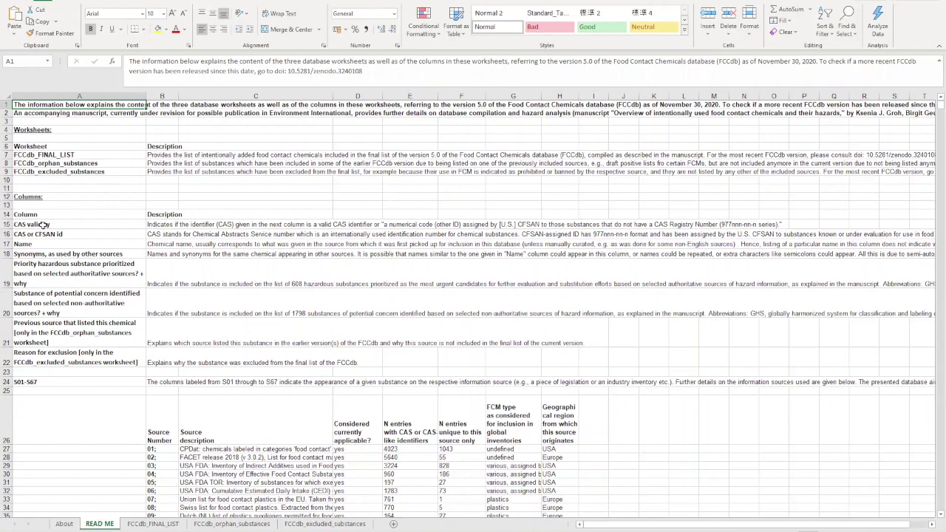
click(59, 300)
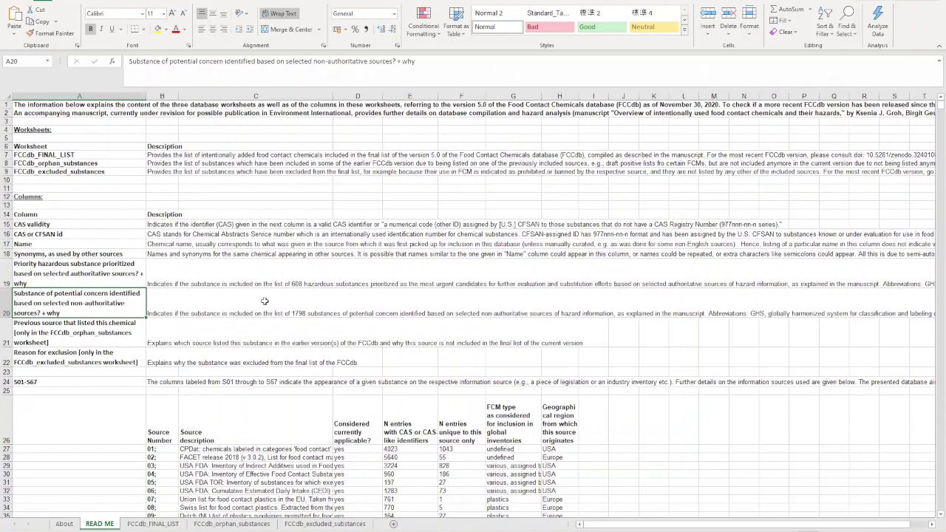
scroll(191, 294, down, 20)
scroll(190, 294, down, 15)
scroll(191, 293, up, 20)
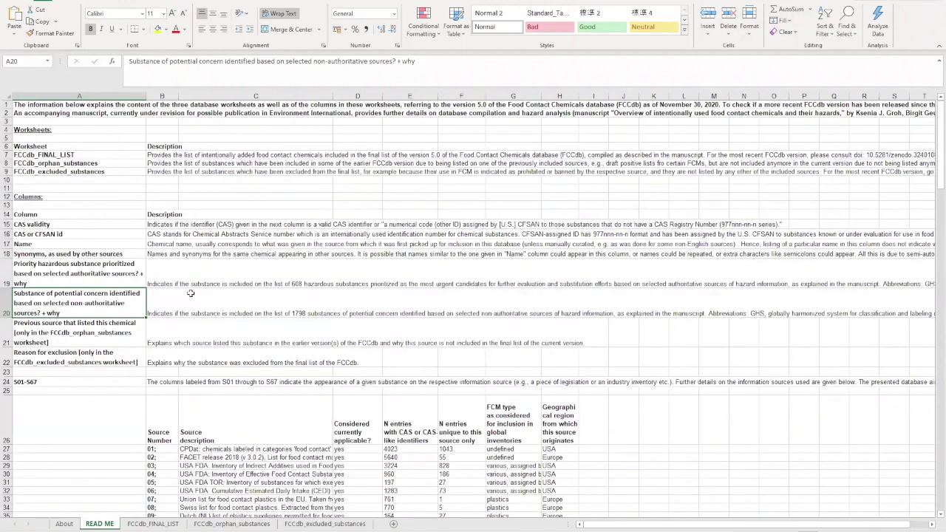
- Review the READ ME entries describing the FCCdb_FINAL_LIST, FCCdb_orphan_substances and FCCdb_excluded_substances worksheets
click(47, 129)
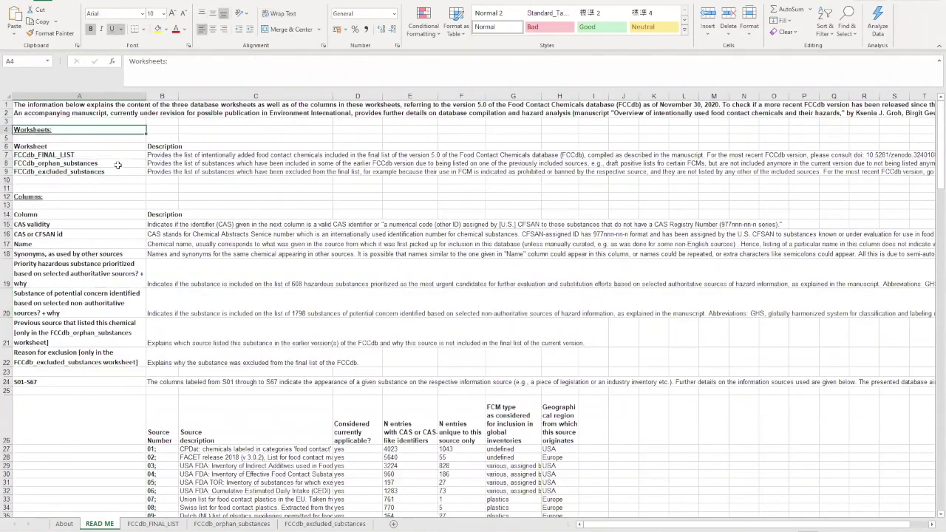
click(78, 148)
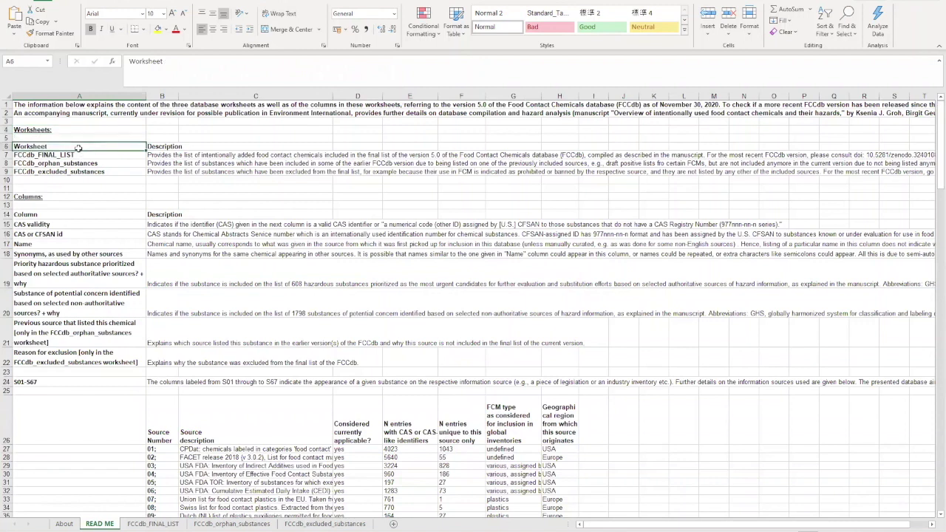
click(78, 154)
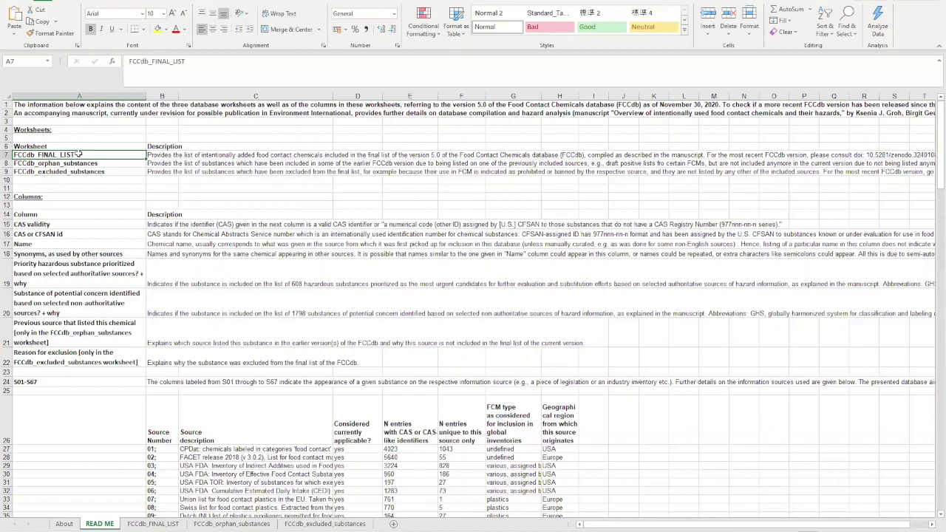
click(111, 164)
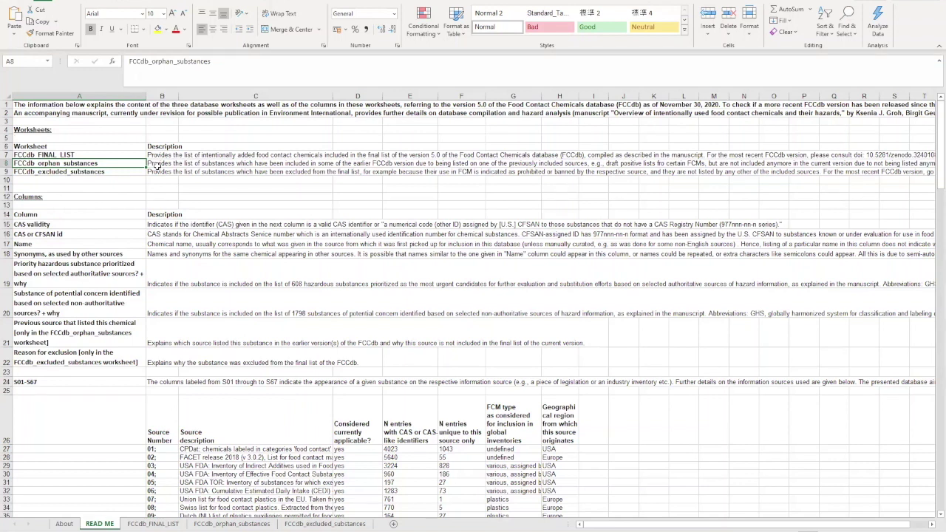
click(85, 172)
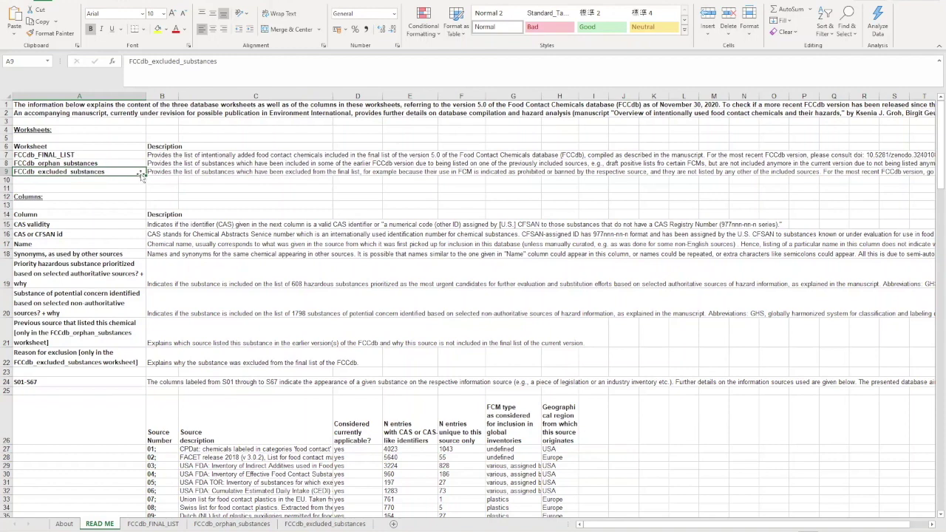
- Inspect the FCCdb_excluded_substances worksheet, reading the phased-out source entry for 2-perfluoroalkylethyl acrylate and the reason for excluding lead solder
click(326, 524)
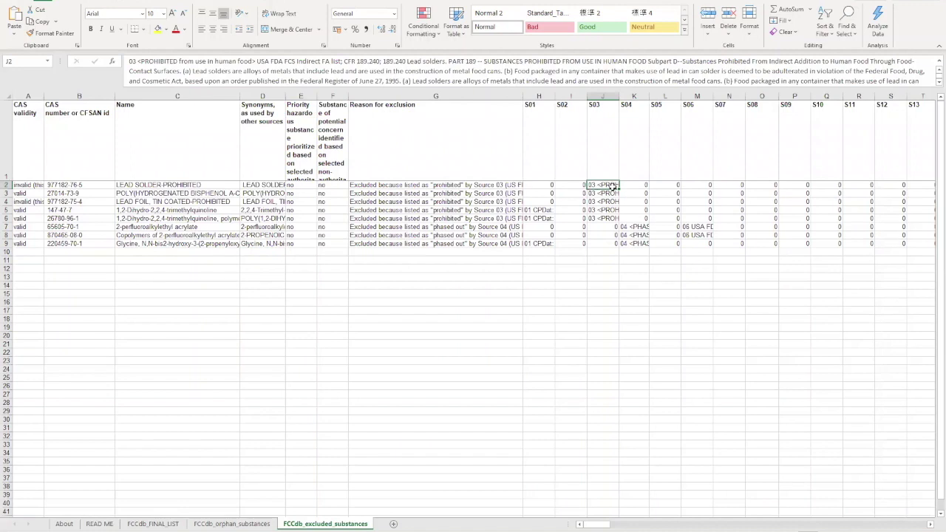
click(646, 230)
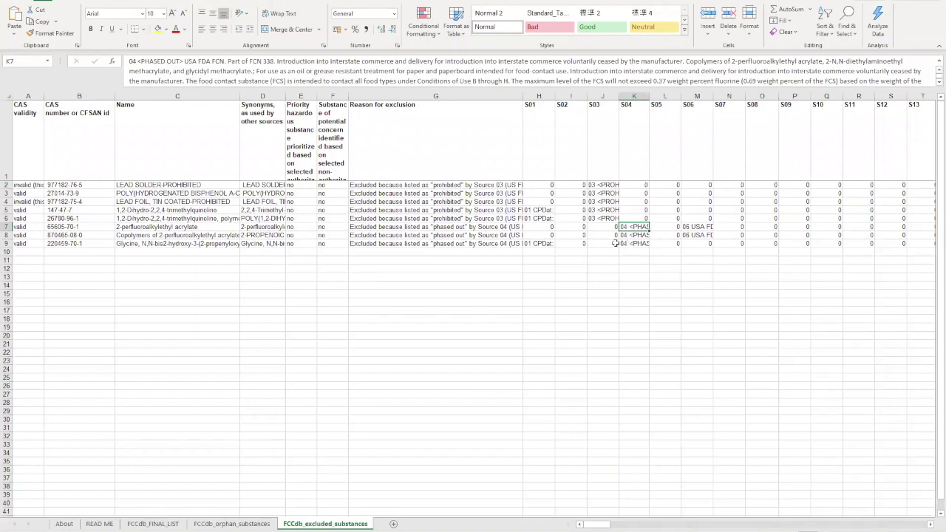
click(475, 184)
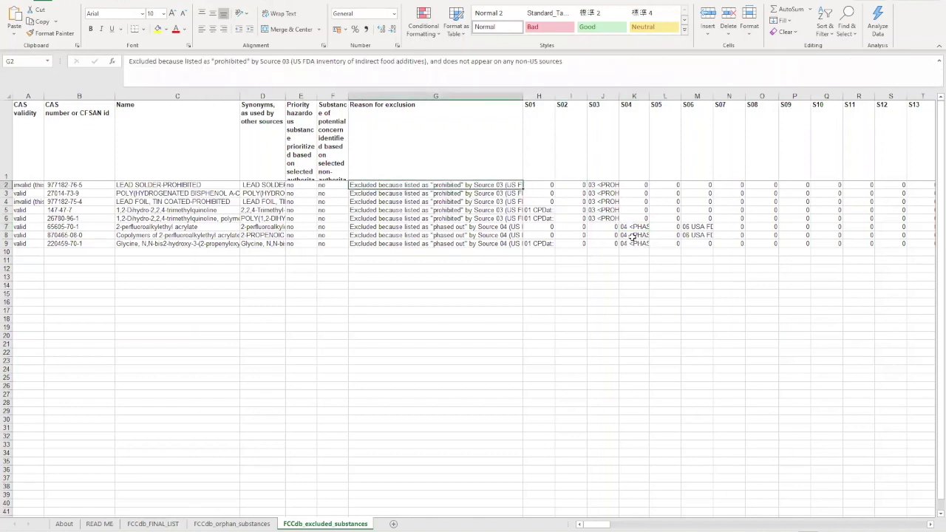
drag(605, 527, 566, 527)
- Examine the CAS validity, CAS number, Name and Synonyms columns in FCCdb_FINAL_LIST, including the synonyms entry for sodium perborate
click(160, 525)
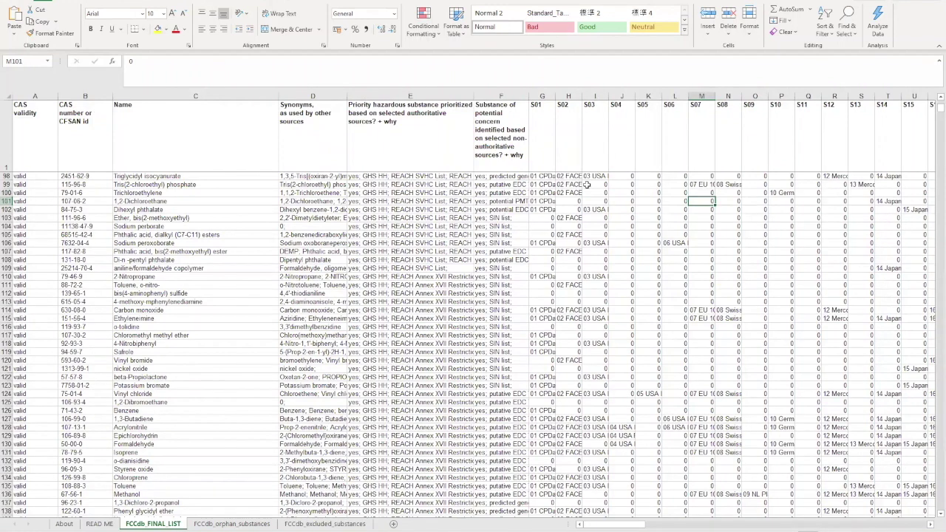
click(91, 524)
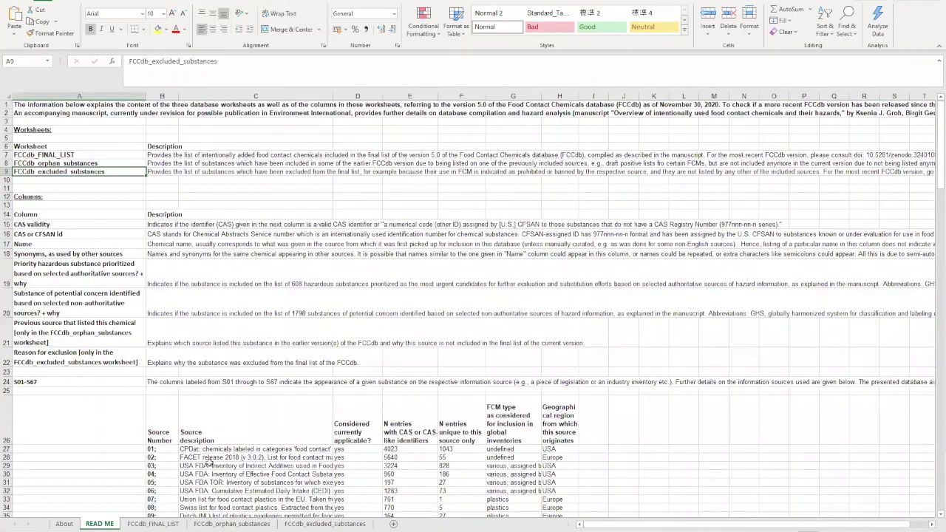
click(153, 524)
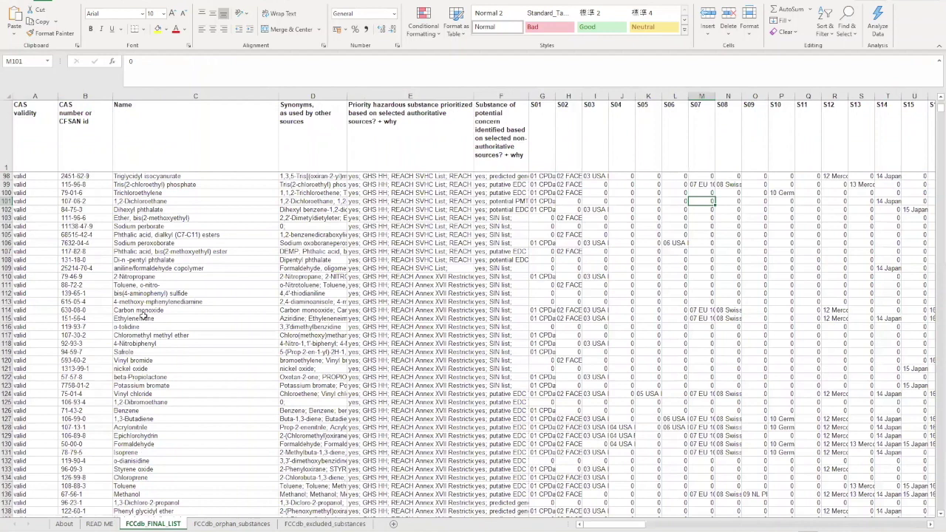
click(24, 129)
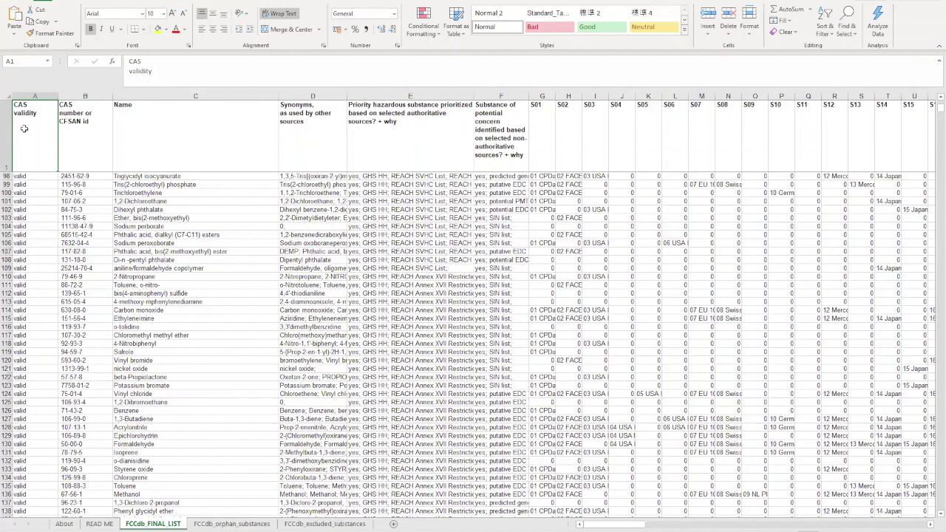
click(94, 137)
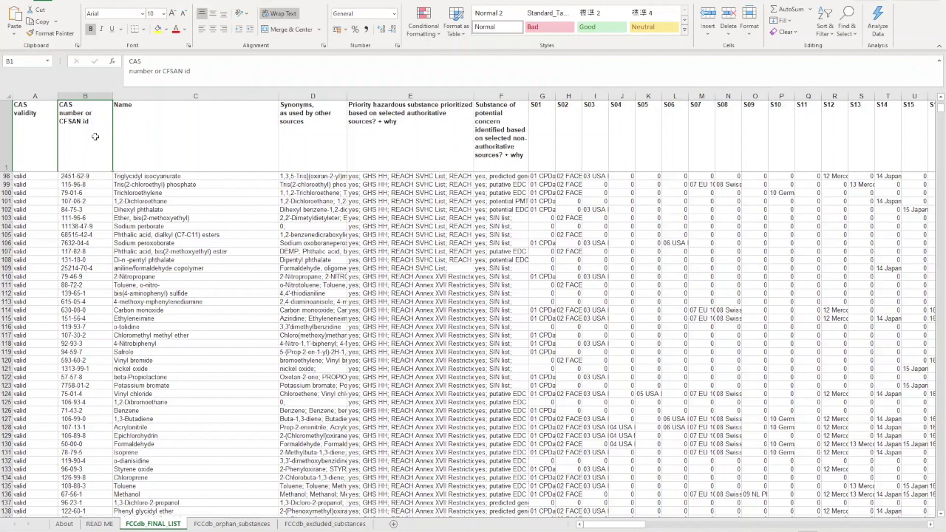
click(192, 142)
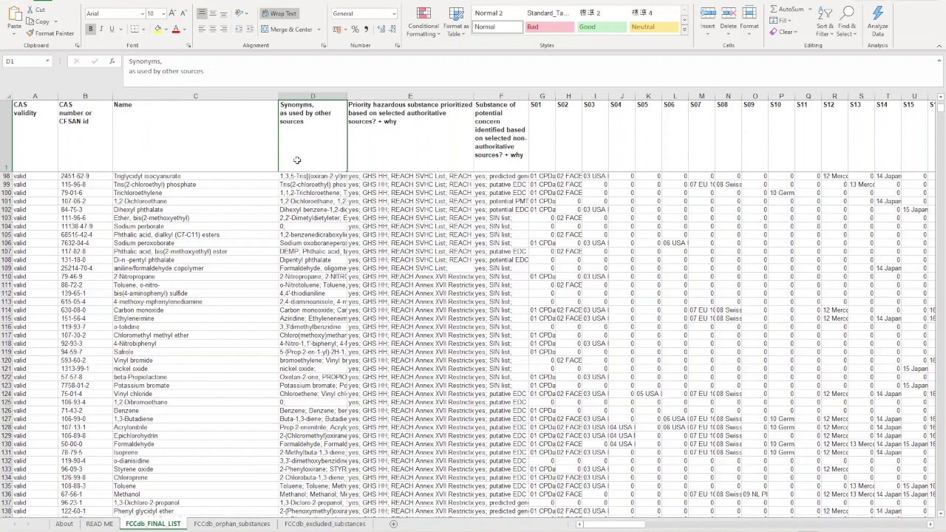
click(300, 231)
click(319, 226)
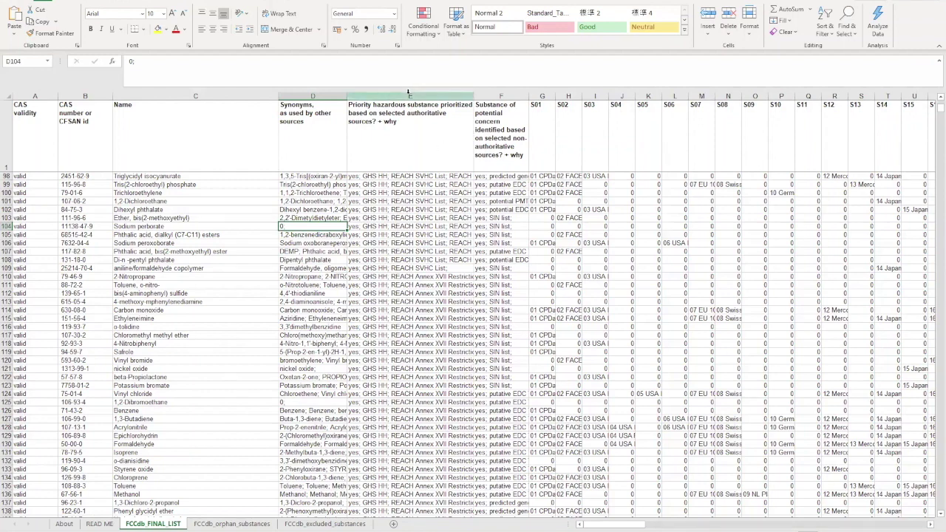
- Compare the priority hazardous substance and potential concern columns in FCCdb_FINAL_LIST, consulting the READ ME worksheet for their descriptions
click(409, 94)
click(491, 94)
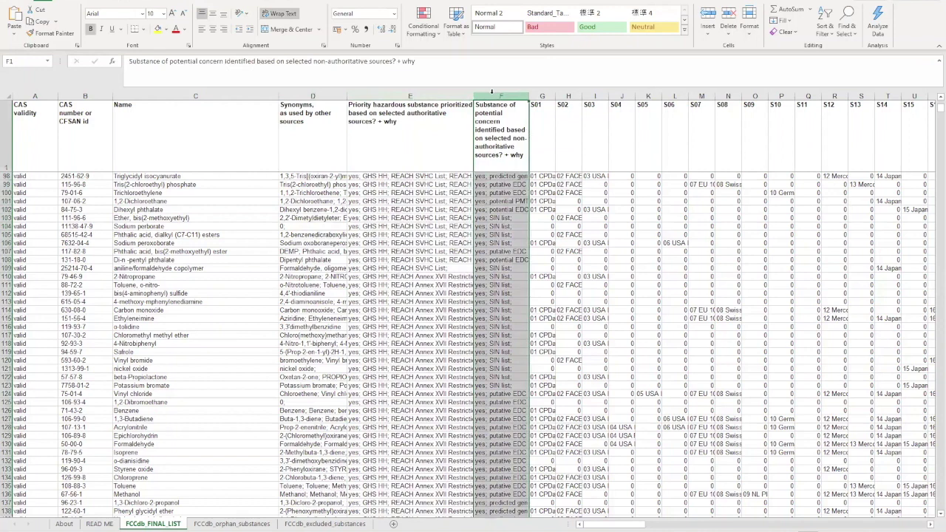
click(452, 93)
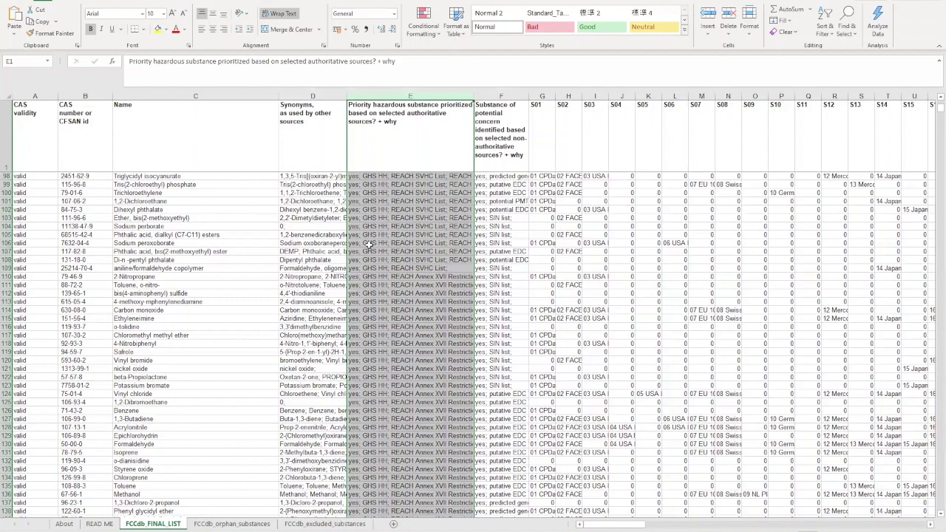
click(101, 525)
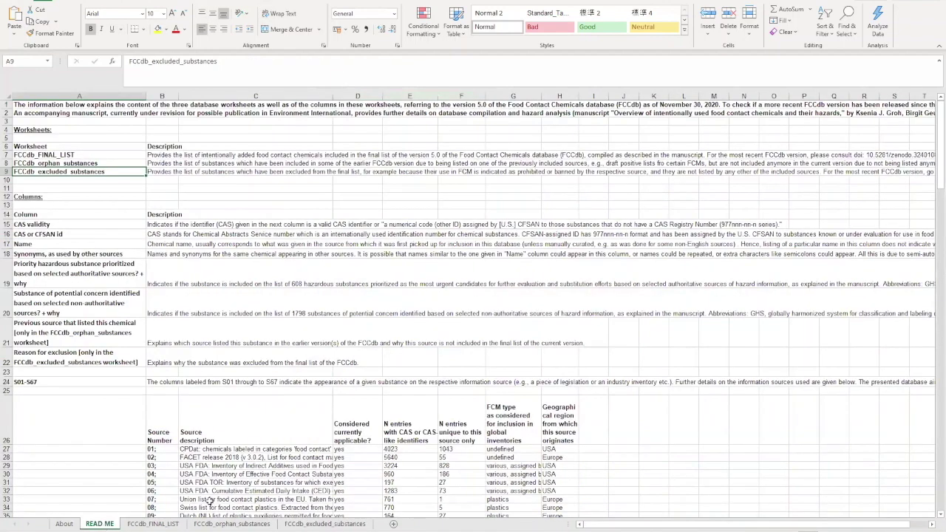
click(156, 524)
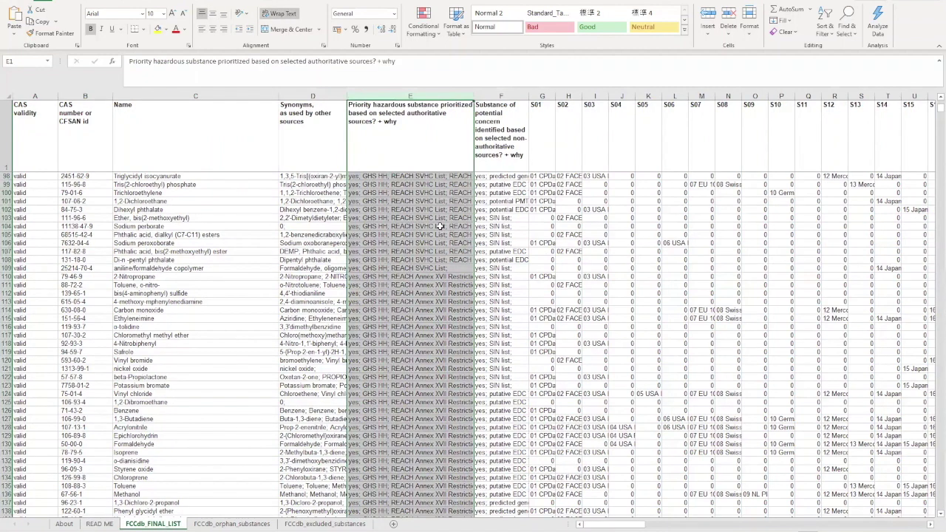
click(501, 96)
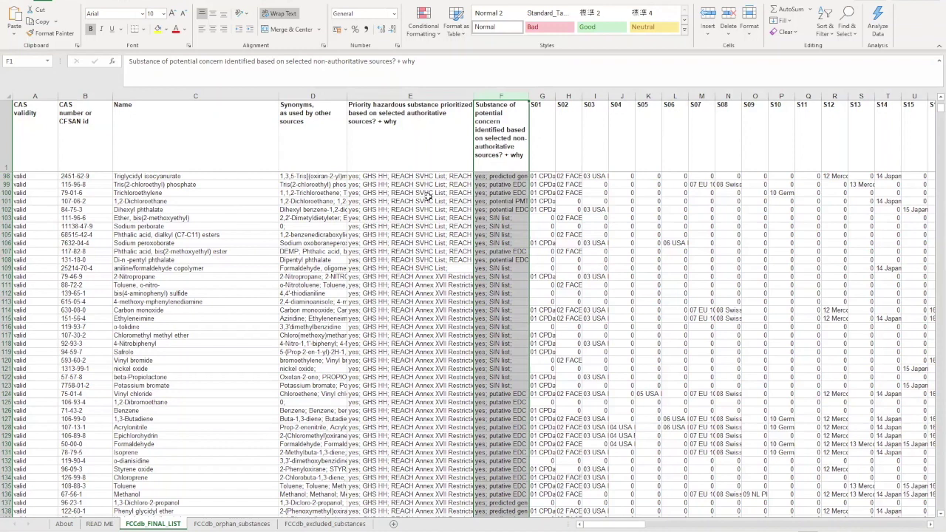
- Read the hazard priority and potential concern entries for trichloroethylene and 1,3-butadiene in FCCdb_FINAL_LIST
click(491, 192)
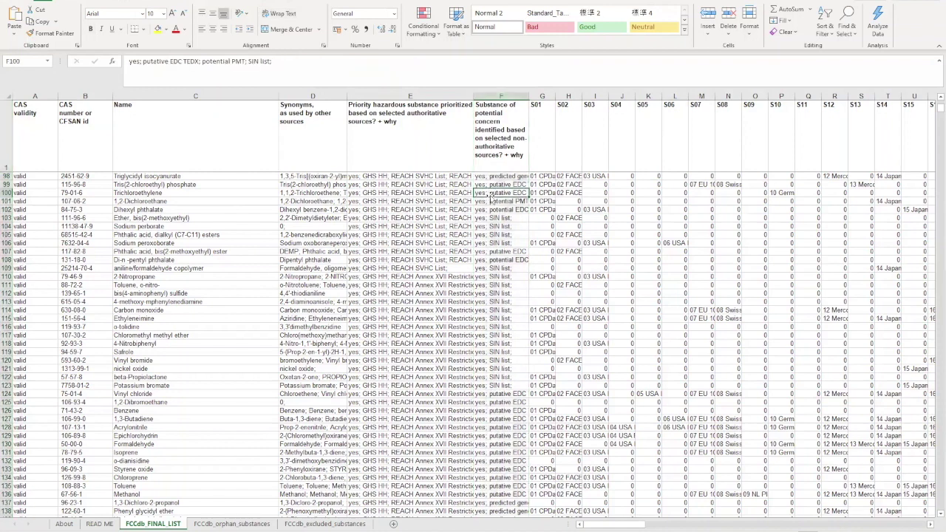
click(411, 194)
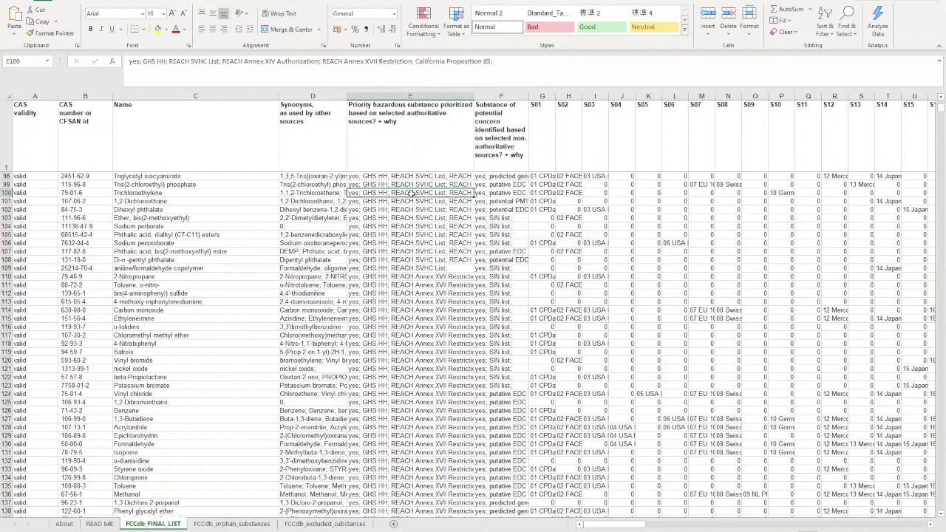
click(505, 193)
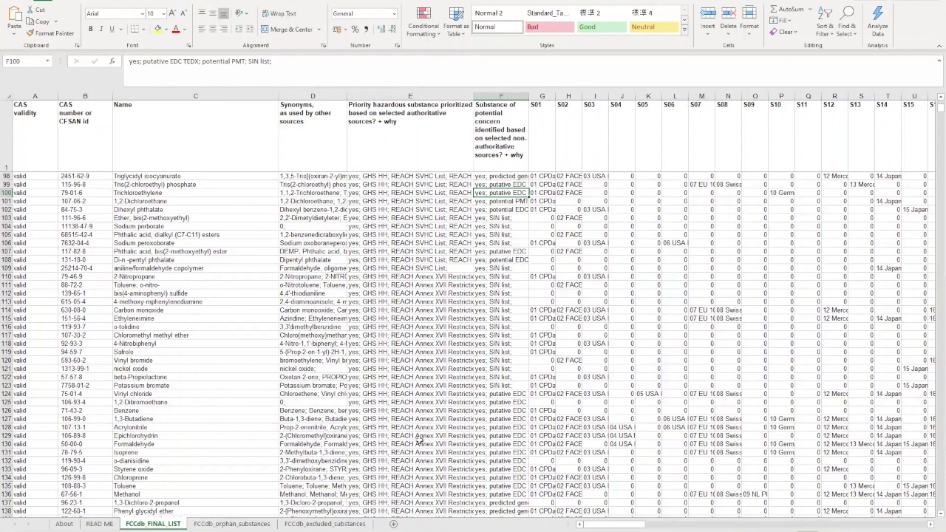
click(378, 421)
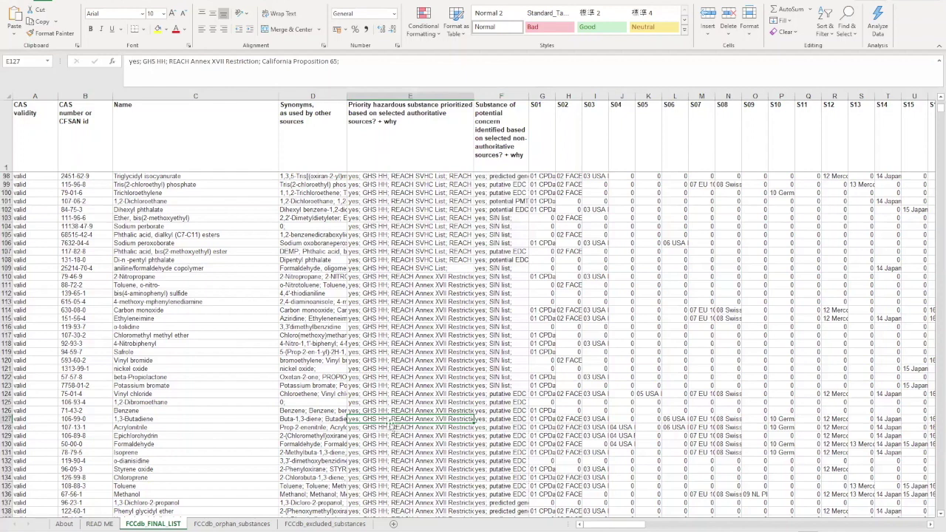
click(477, 420)
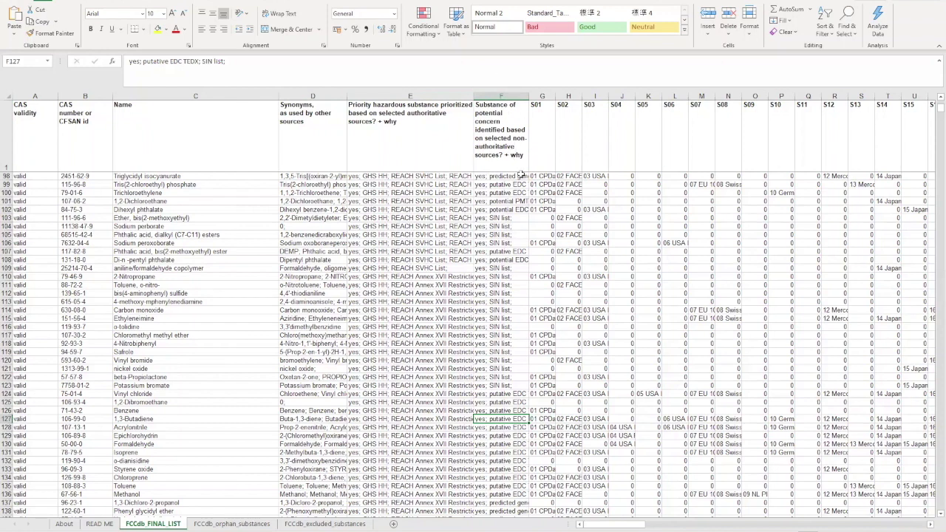
click(452, 531)
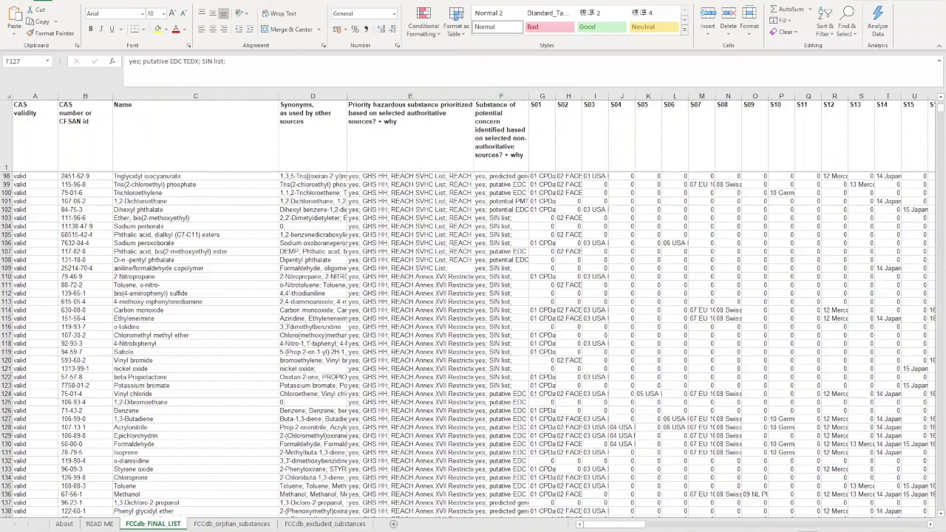
- Switch to the article PDF and study the Venn diagrams in Fig. 2 on page 8 and Fig. 3 on page 9
click(390, 523)
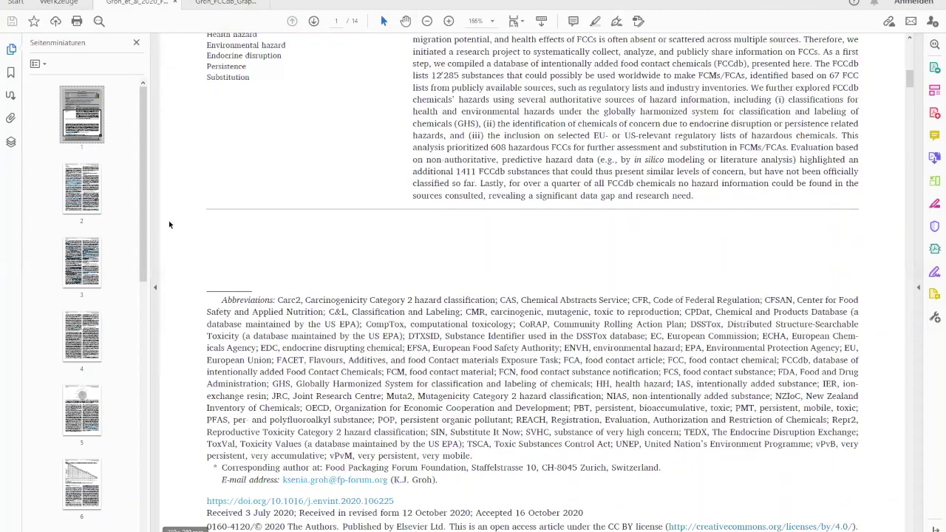
drag(141, 195, 139, 344)
click(88, 311)
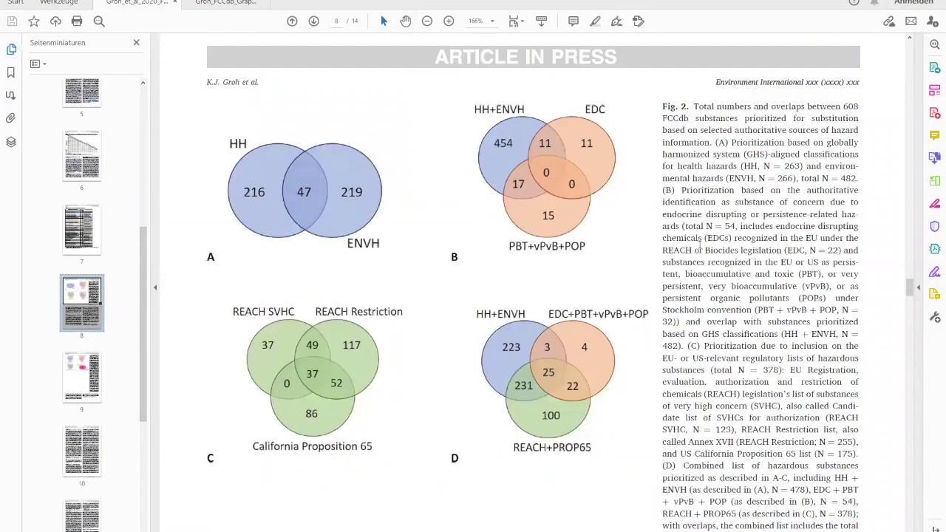
click(80, 380)
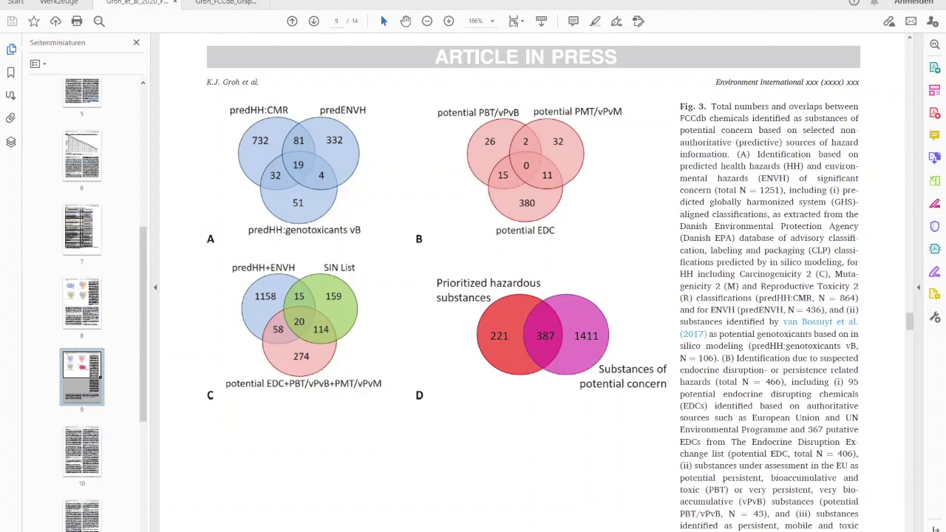
- Return to the FCCdb workbook and survey the source columns S01 through S67 in FCCdb_FINAL_LIST
click(444, 518)
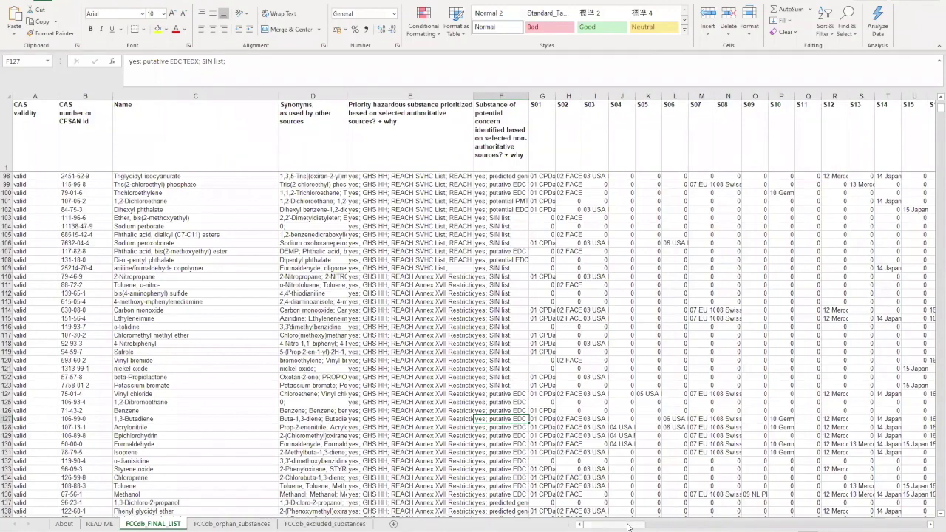
scroll(630, 528, right, 5)
scroll(488, 443, right, 1)
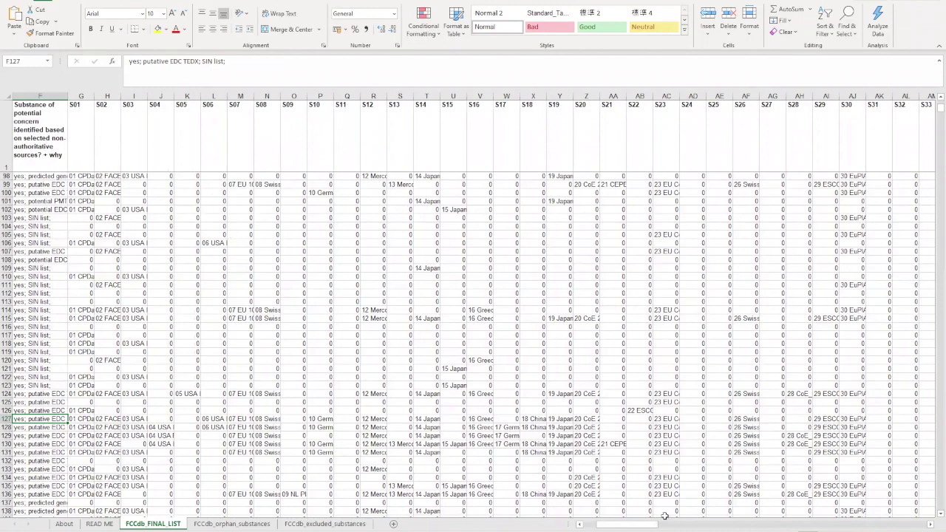
drag(654, 527, 784, 527)
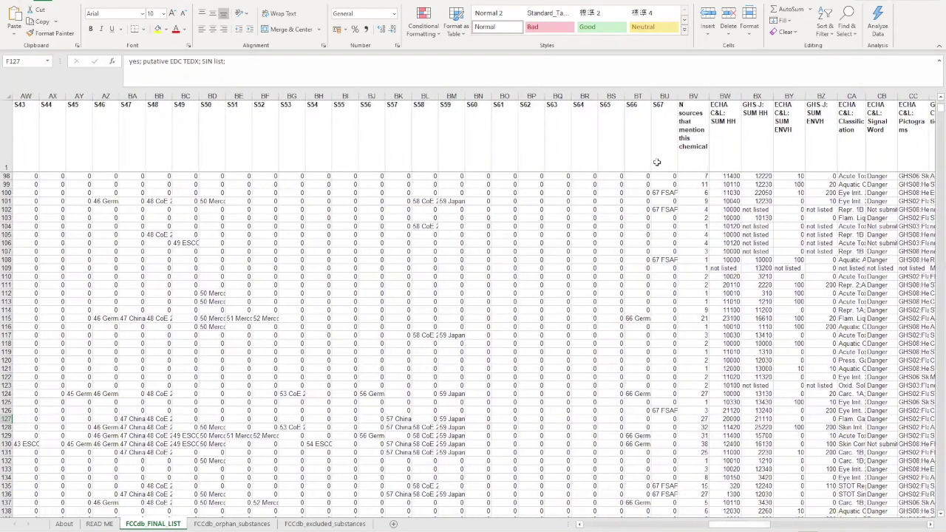
click(656, 161)
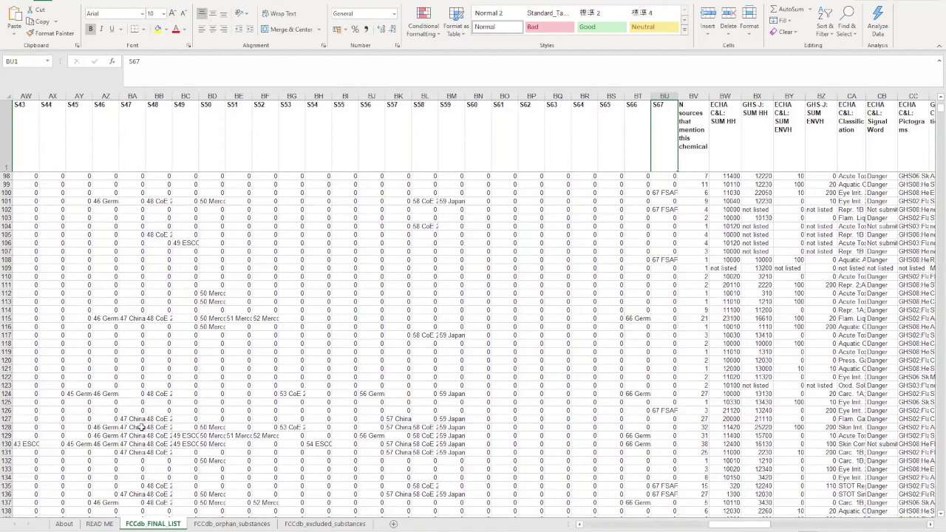
- Look up the numbered source list in the READ ME worksheet and read source 04's description, the USA FDA food contact notifications inventory
click(94, 525)
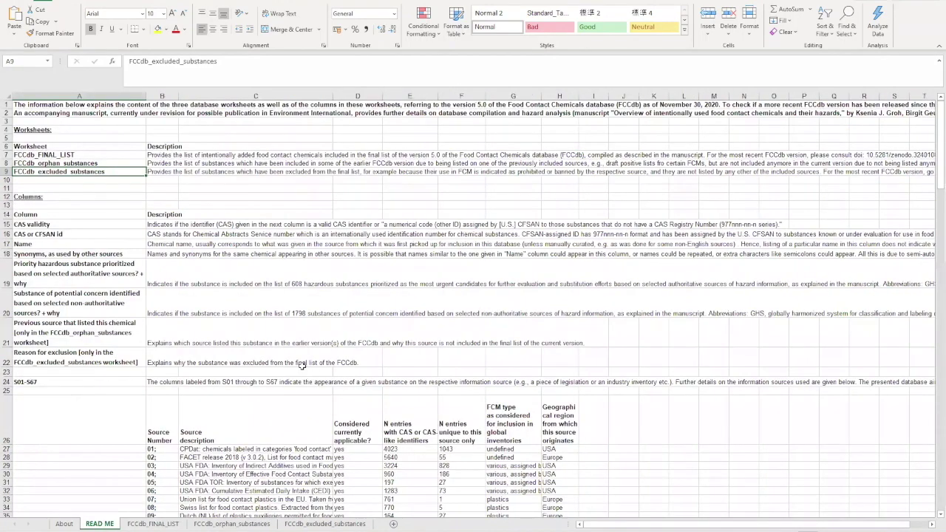
scroll(253, 336, down, 4)
scroll(253, 337, down, 5)
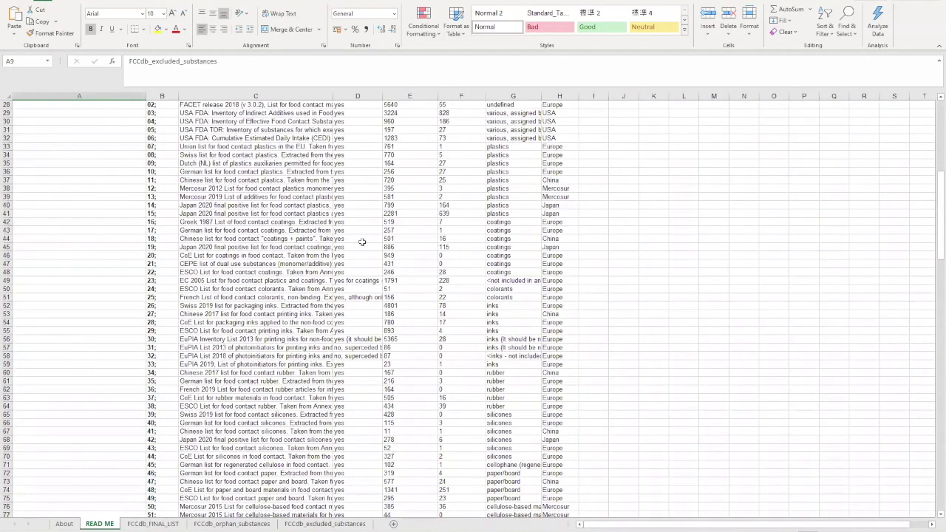
scroll(274, 225, up, 2)
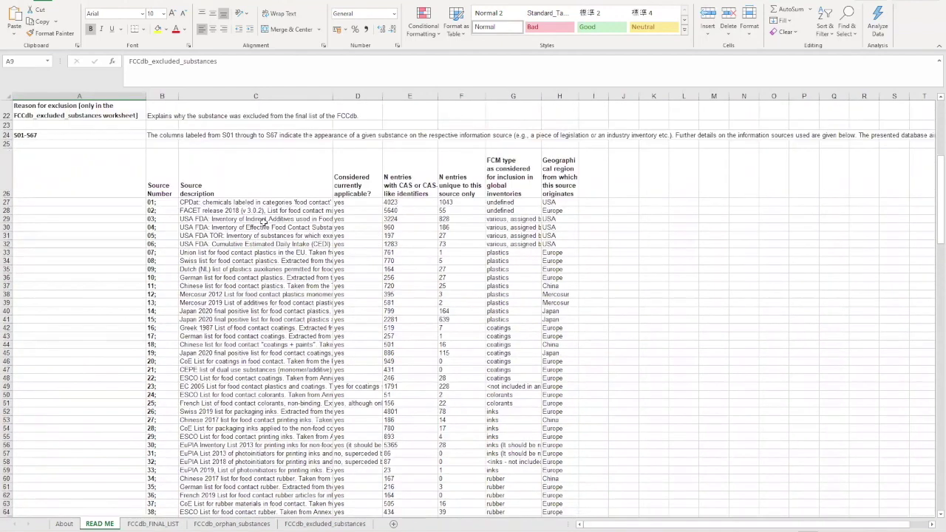
click(152, 203)
click(152, 211)
click(152, 219)
click(152, 228)
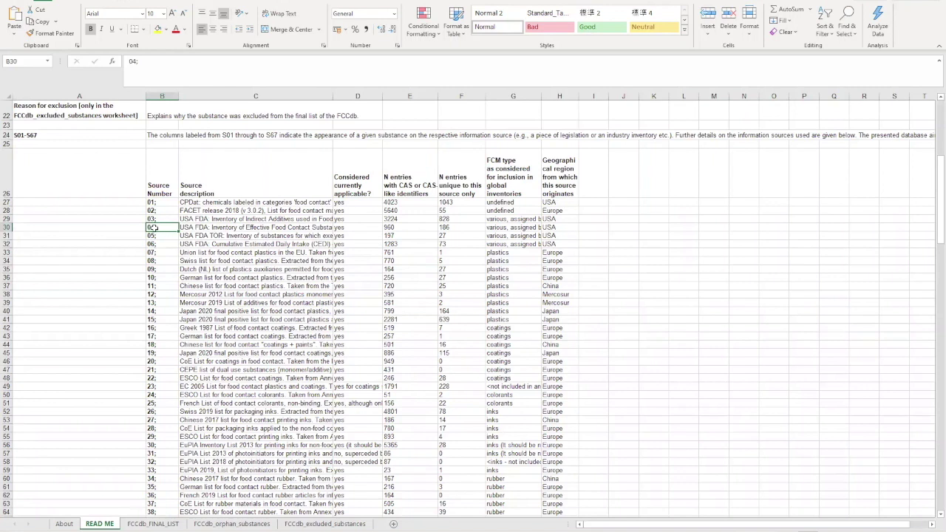
click(183, 229)
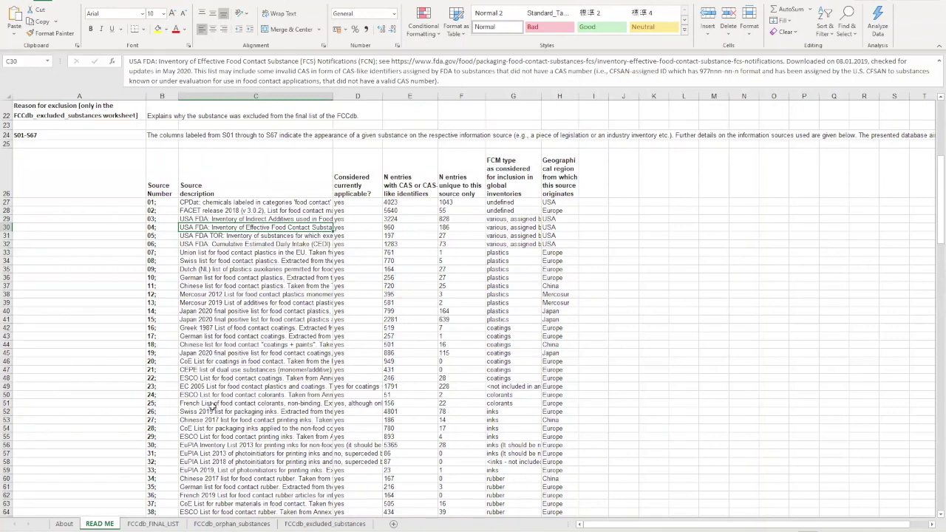
- Read the Swiss 2019 packaging inks and Chinese plastics source descriptions, and check the FCM type assigned to sources 11 and 04
click(214, 410)
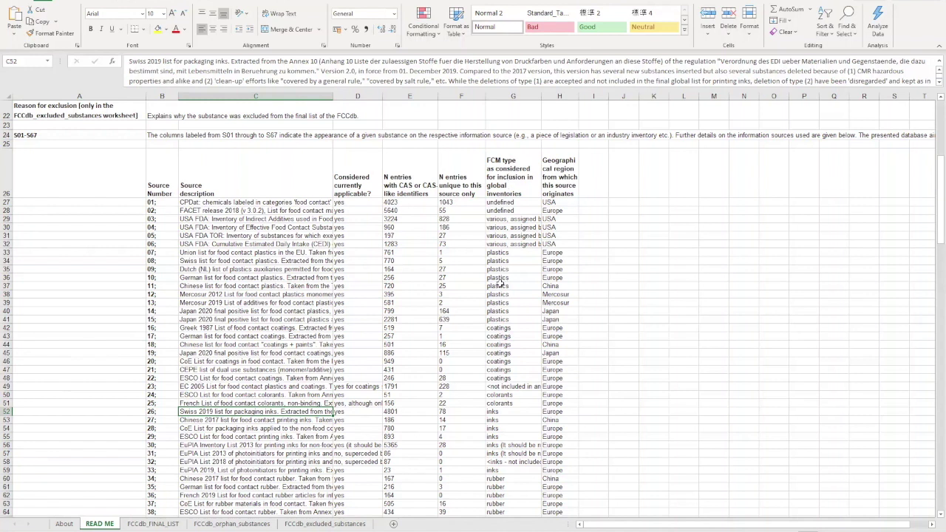
click(284, 288)
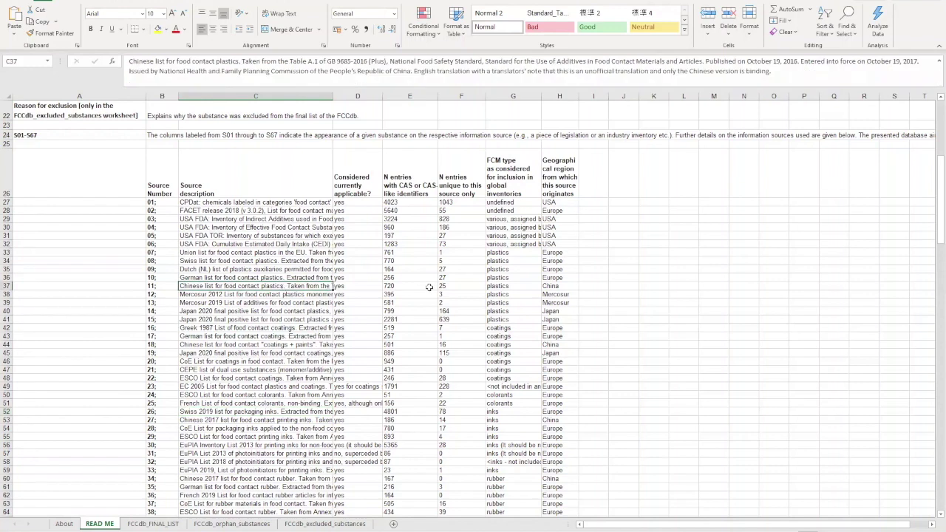
click(492, 285)
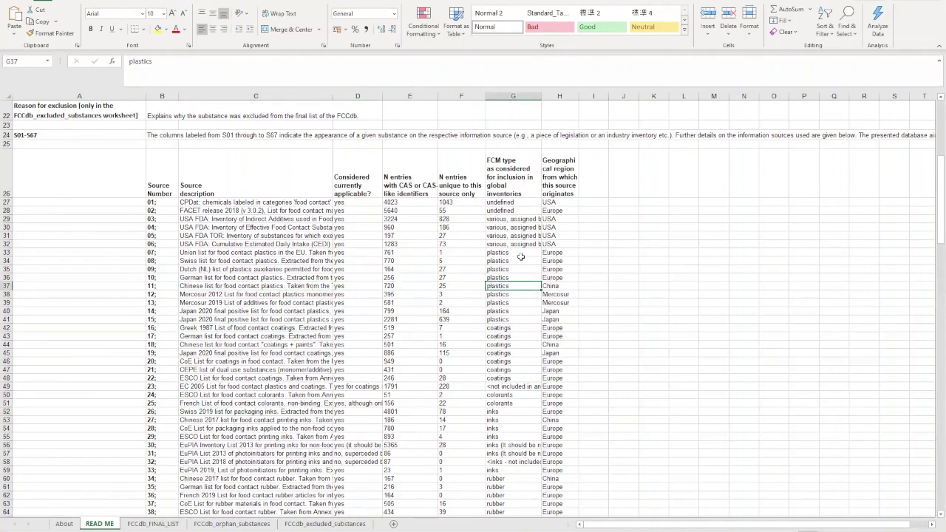
click(259, 227)
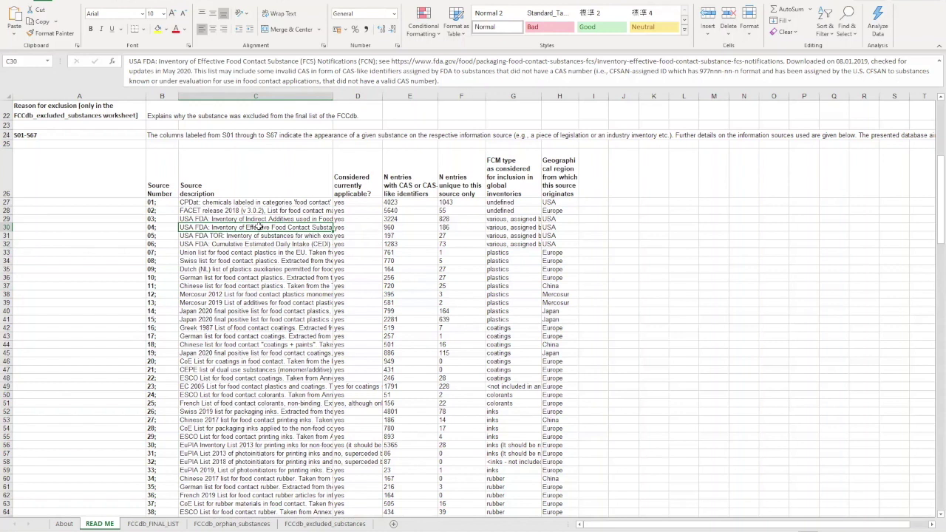
click(504, 227)
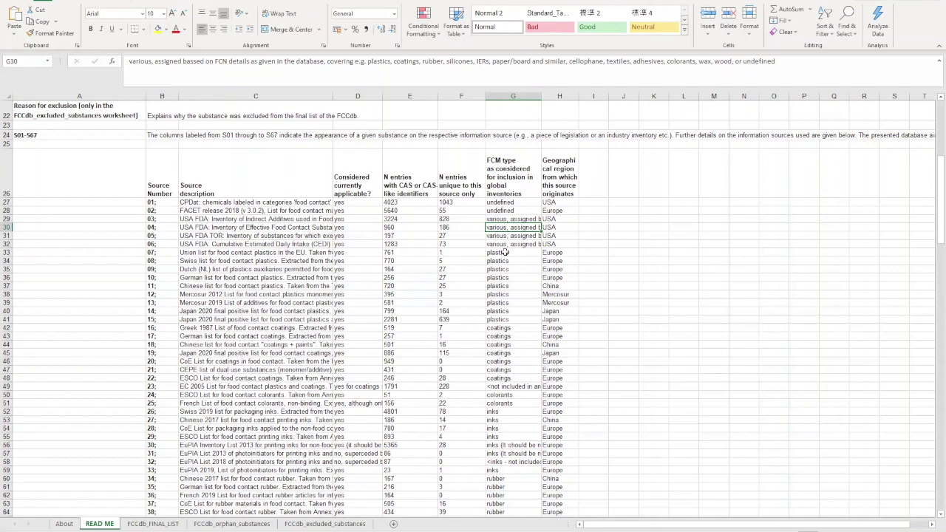
- Read individual source entries in FCCdb_FINAL_LIST, including S59 Japan, S53 CoE cork and S51 Mercosur cellulosic materials
click(170, 524)
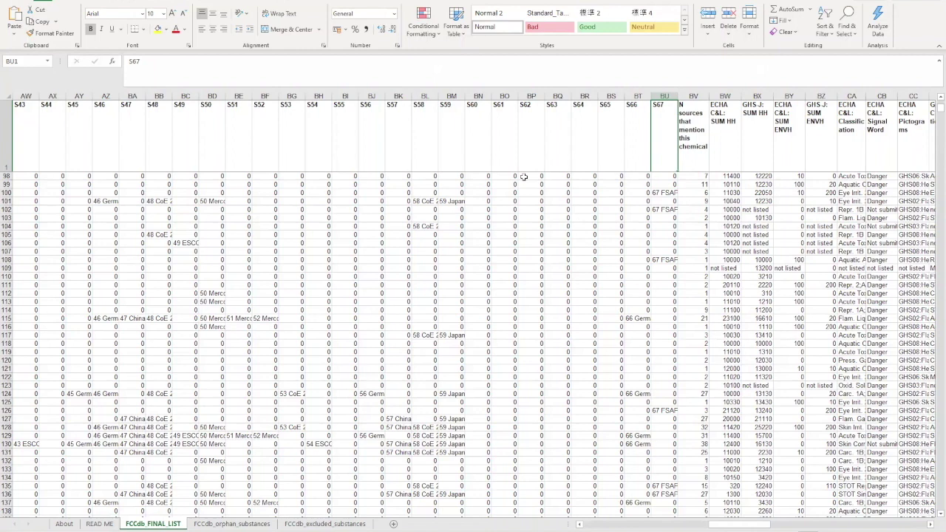
click(446, 337)
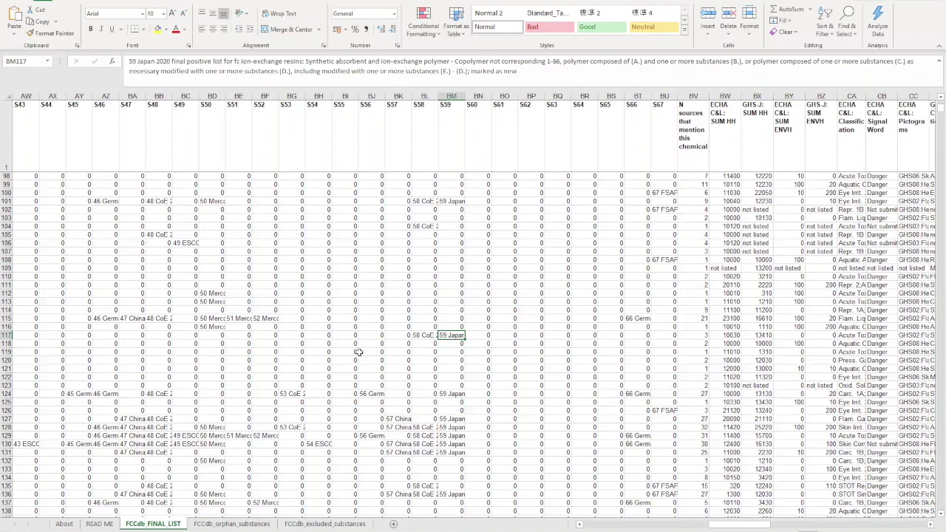
click(371, 393)
click(287, 395)
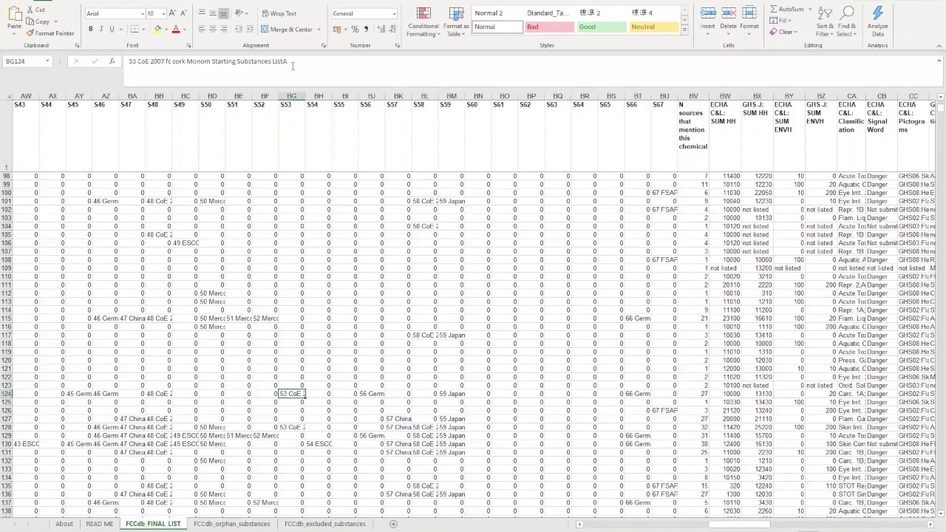
click(238, 319)
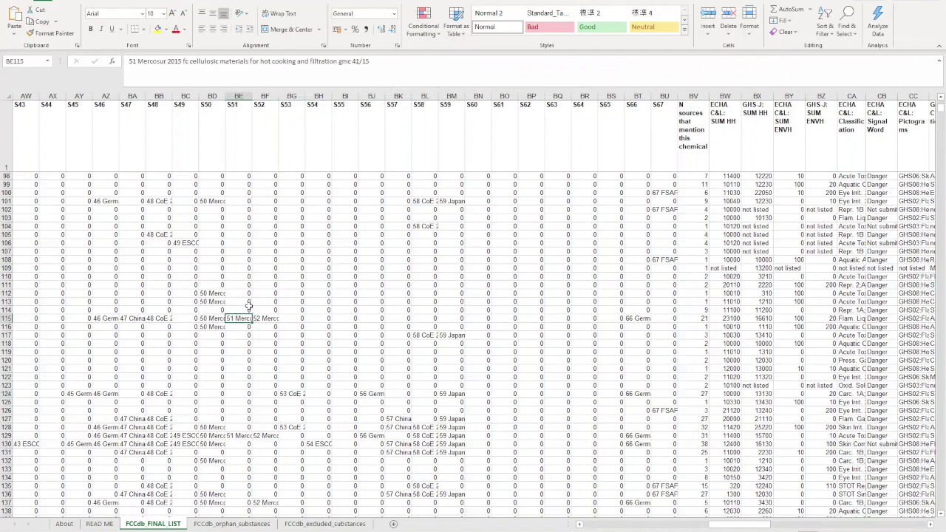
drag(369, 61, 127, 62)
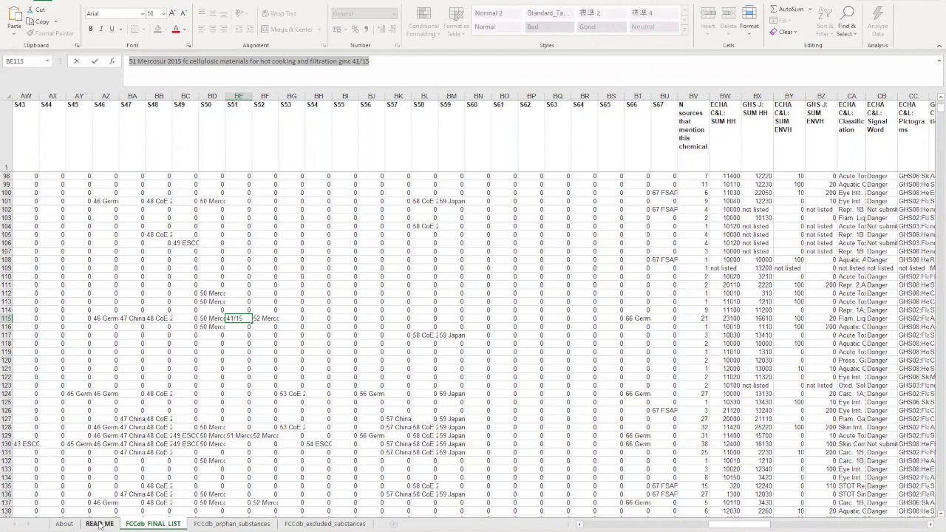
- Compare the S56 Germany BfR adhesives entries with the S47 China paper and board entry in FCCdb_FINAL_LIST
click(367, 394)
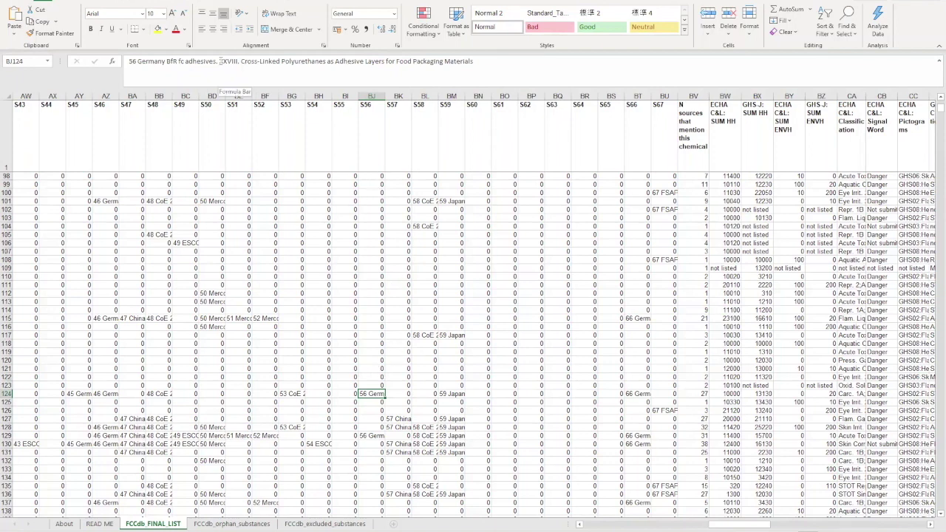
drag(219, 60, 497, 61)
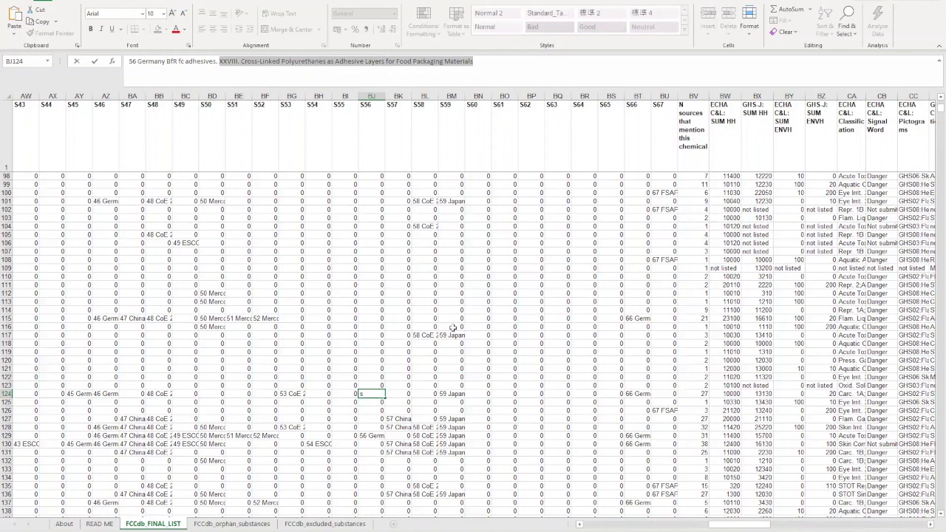
click(126, 437)
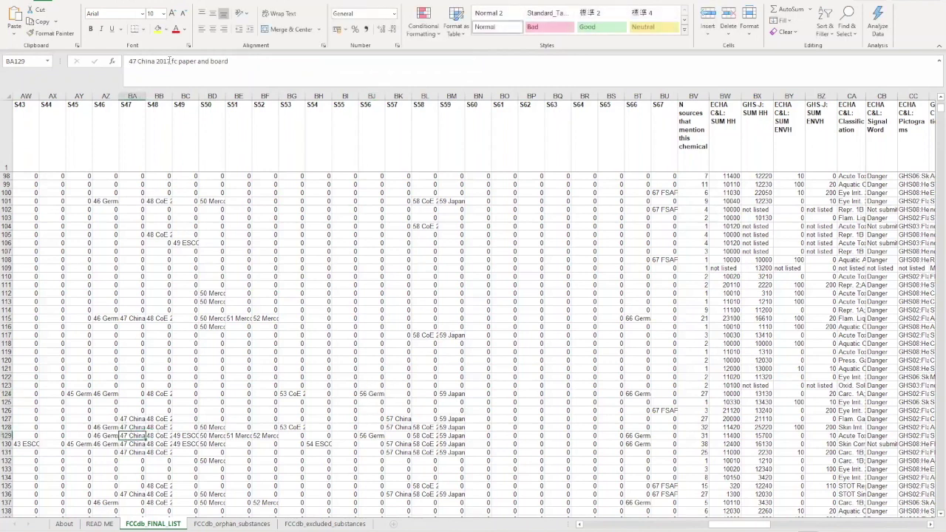
click(369, 394)
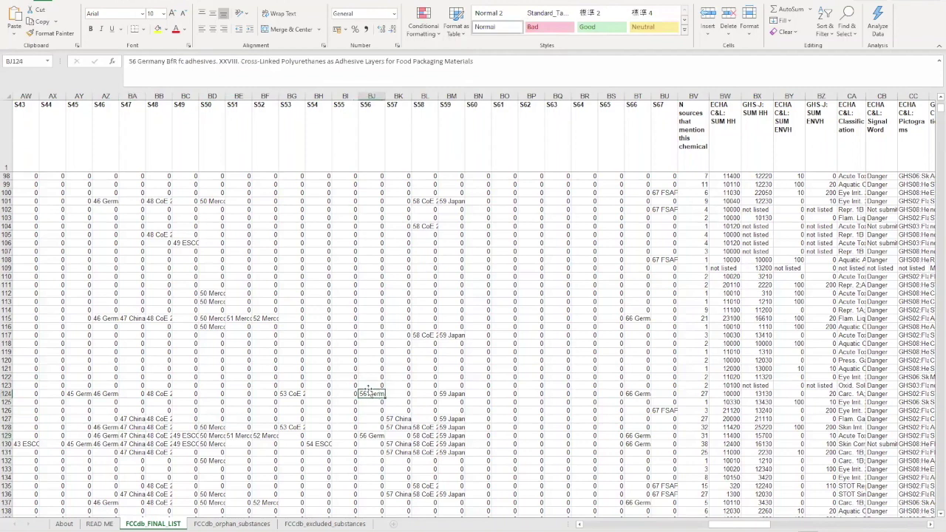
click(375, 435)
- Survey the hazard information columns in FCCdb_FINAL_LIST, starting from ECHA C&L: SUM HH
click(730, 385)
click(724, 90)
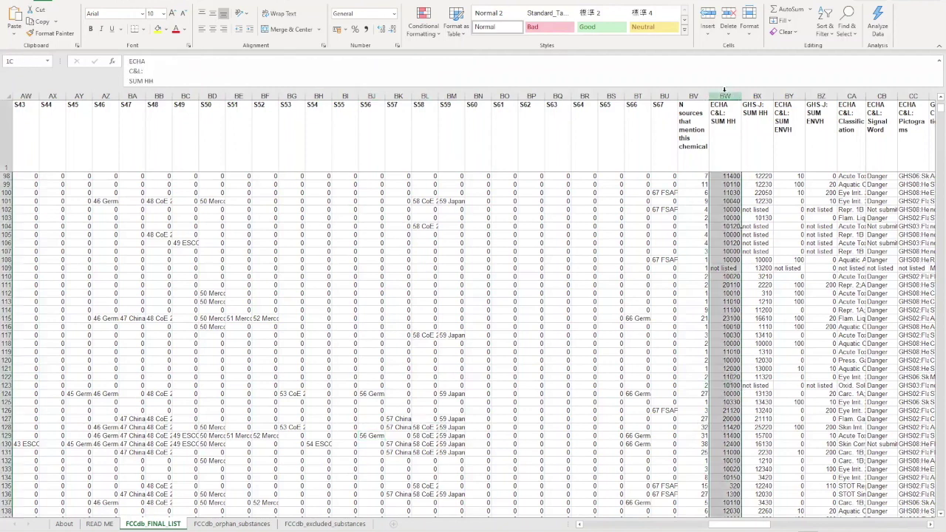
drag(739, 528, 779, 524)
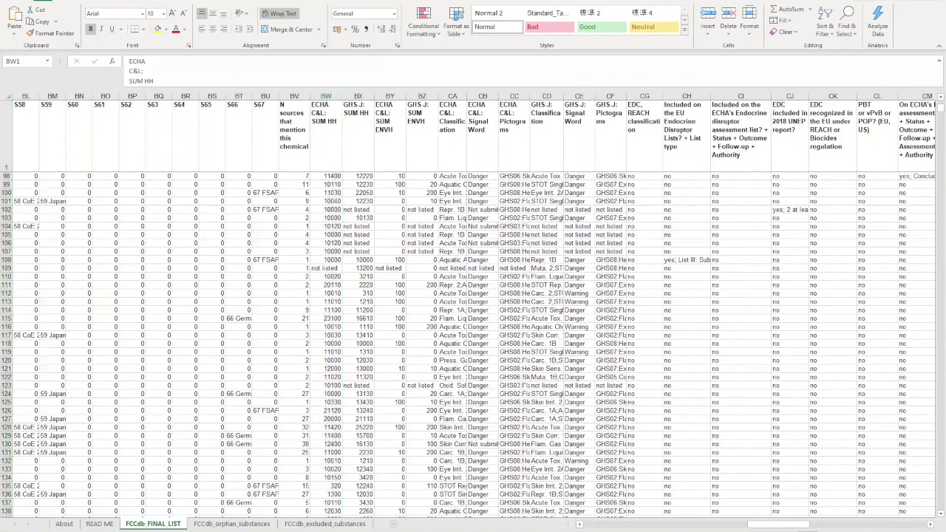
- Switch to the article PDF and read Table 2 on page 7 about hazard information availability and prioritization criteria
mouse_move(386, 528)
click(365, 447)
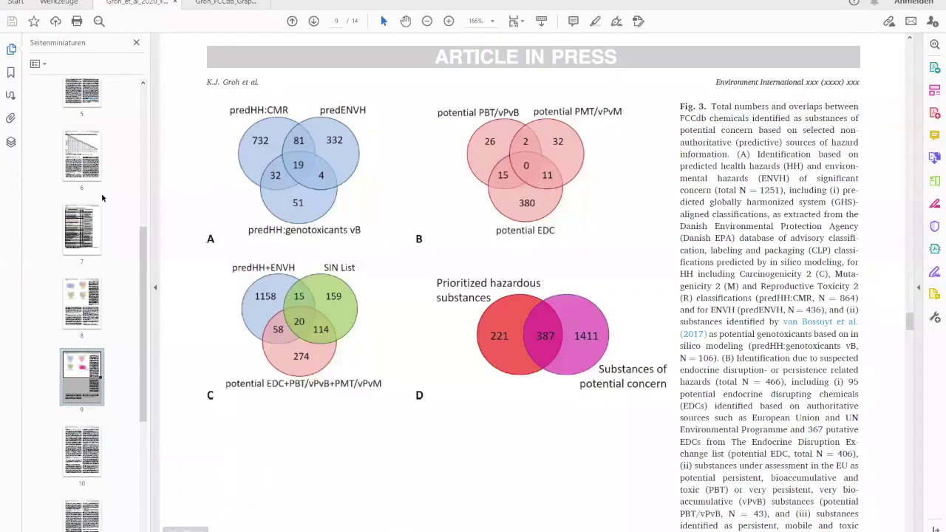
click(69, 219)
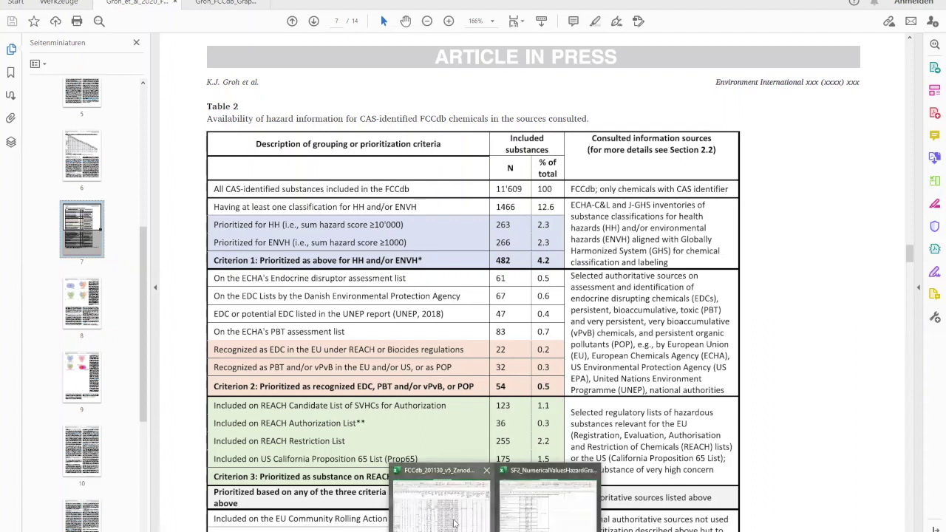
- Return to the FCCdb workbook and examine the ECHA C&L and GHS-J hazard columns, checking SUM HH scores in rows 109 and 123
click(454, 523)
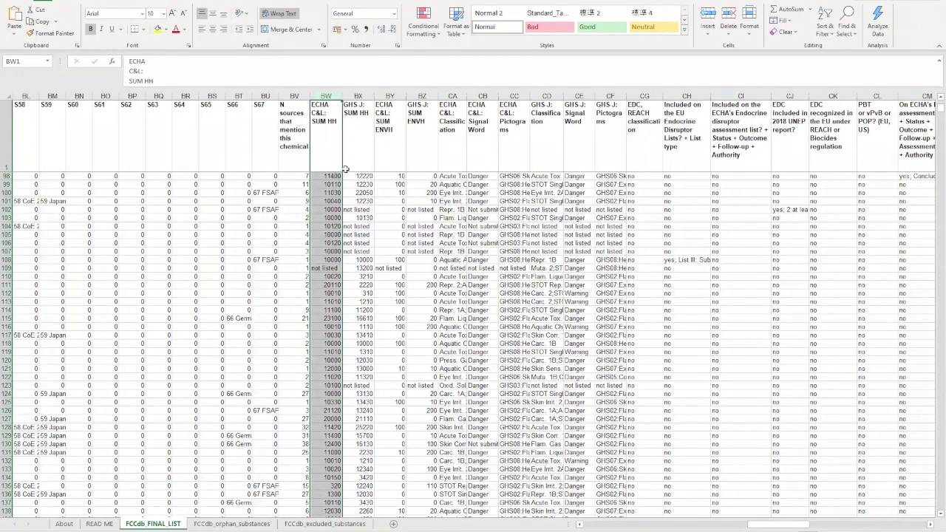
drag(319, 118, 611, 122)
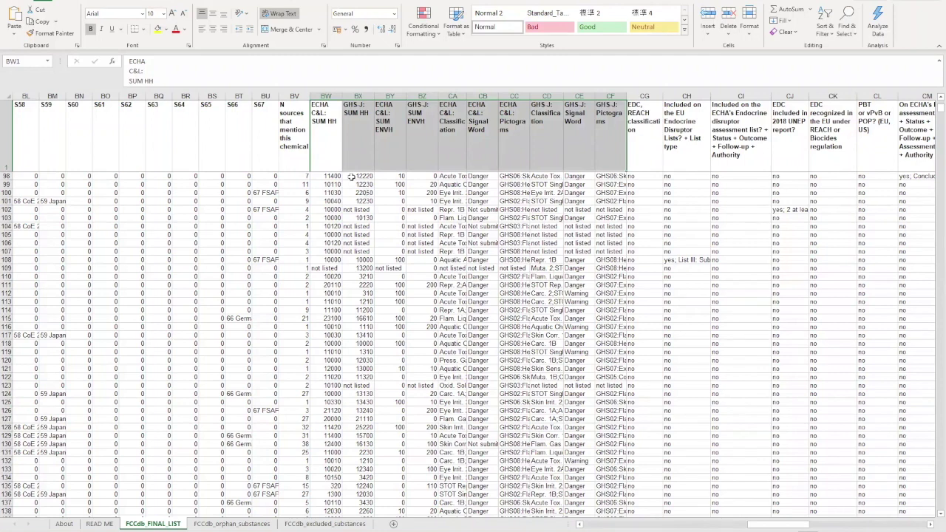
click(326, 118)
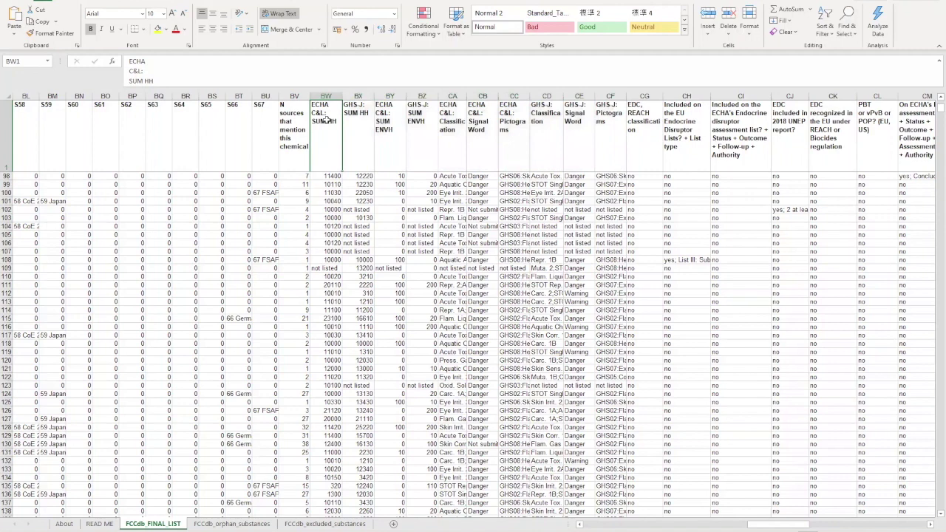
click(365, 267)
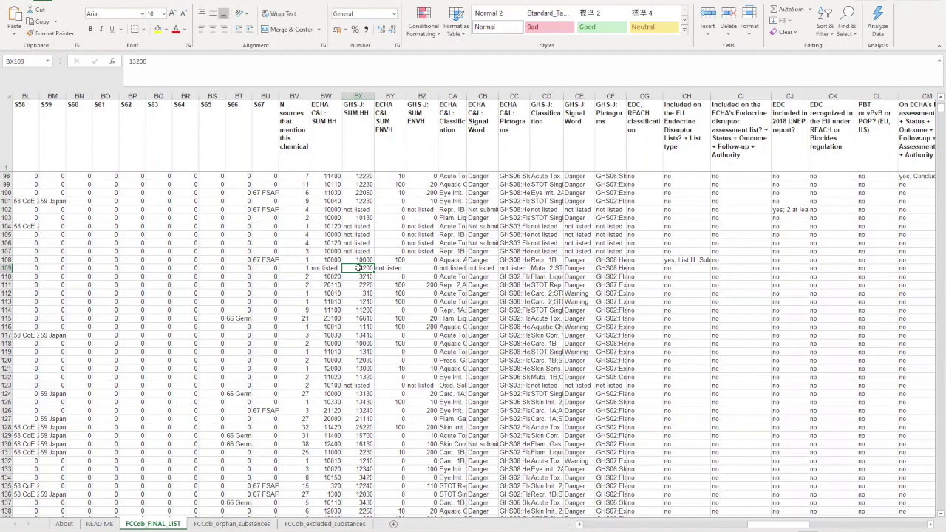
click(334, 385)
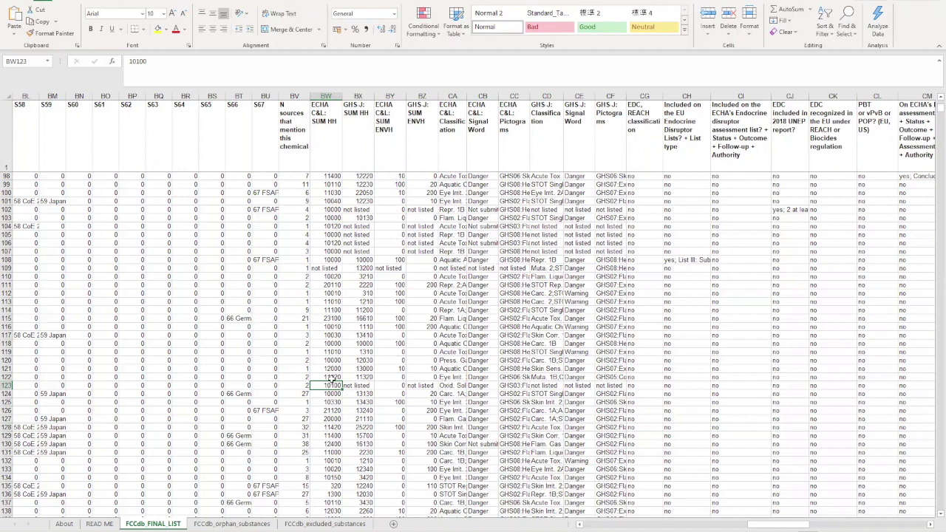
- Compare the GHS-J and ECHA C&L SUM HH entries in row 102 with the row's ECHA C&L classification
click(336, 242)
click(366, 209)
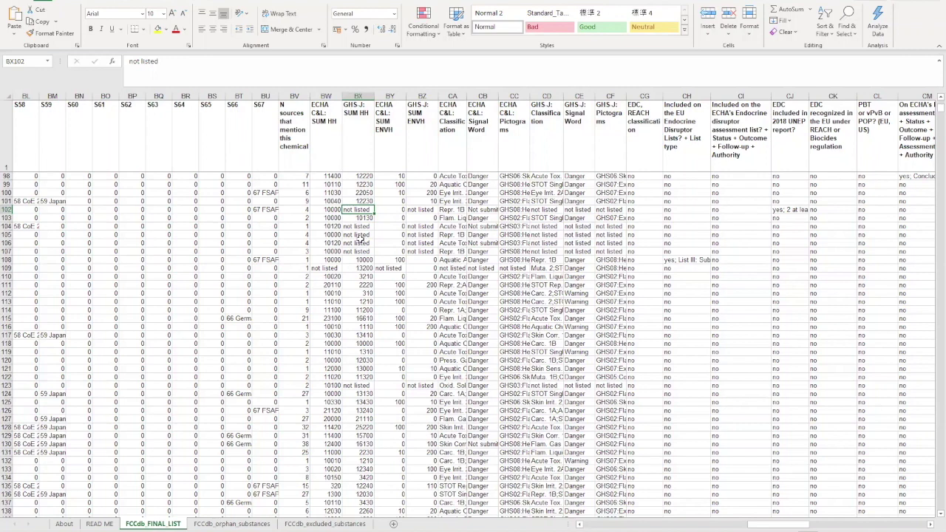
click(332, 210)
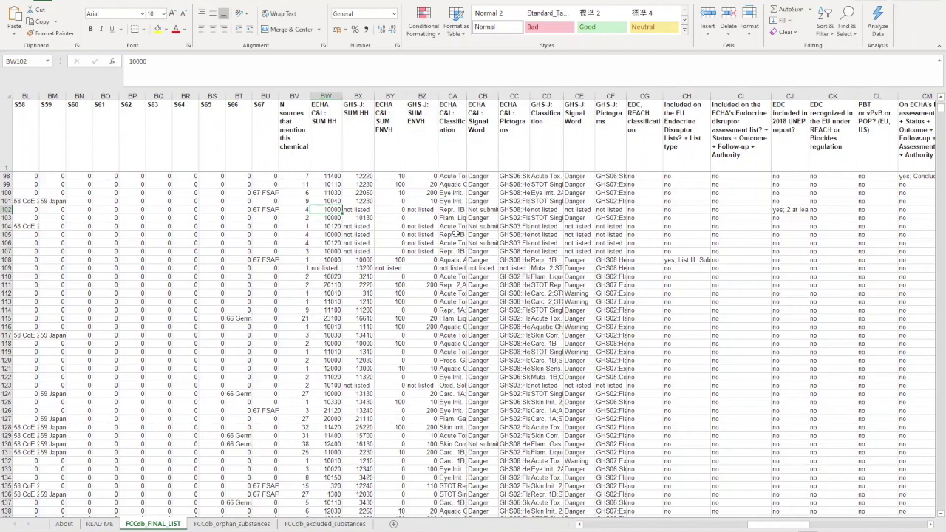
click(463, 212)
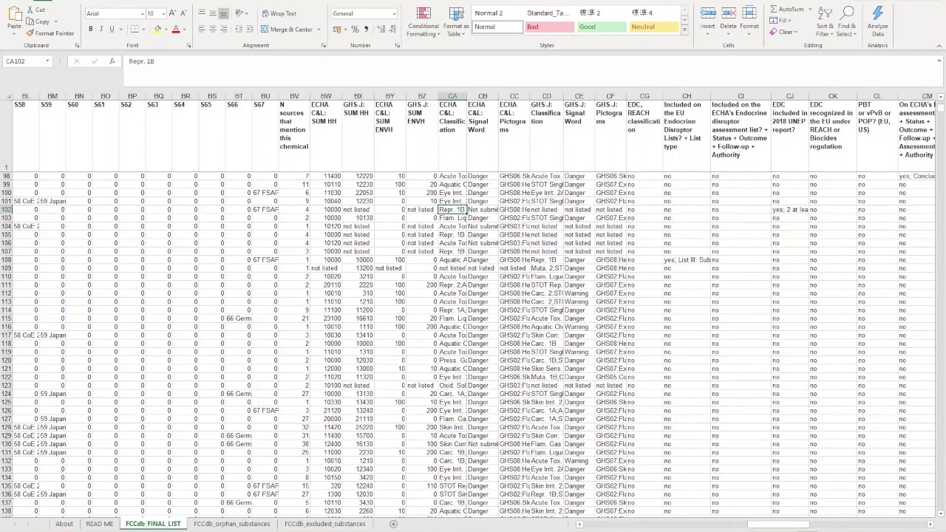
- Switch to the supplementary hazard grade scores workbook and examine the scores for carcinogenicity, germ cell mutagenicity and reproductive toxicity categories
click(552, 497)
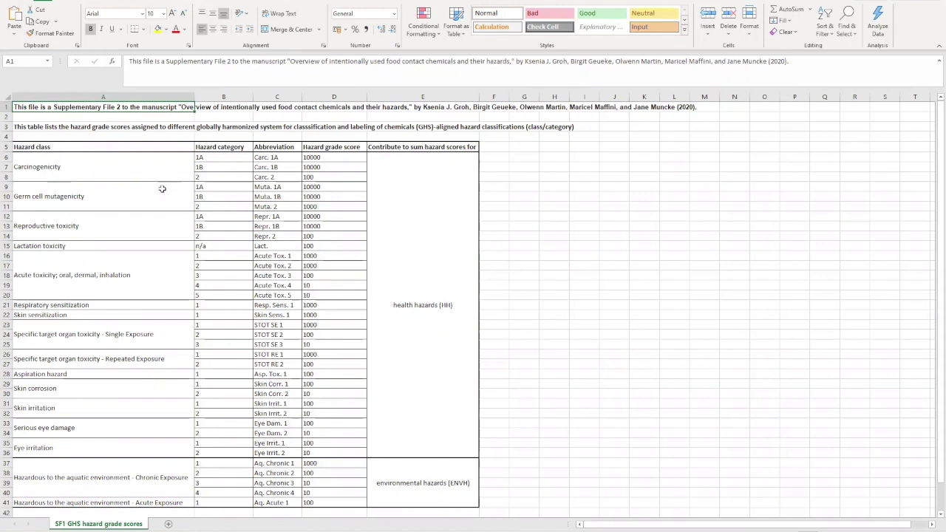
click(74, 169)
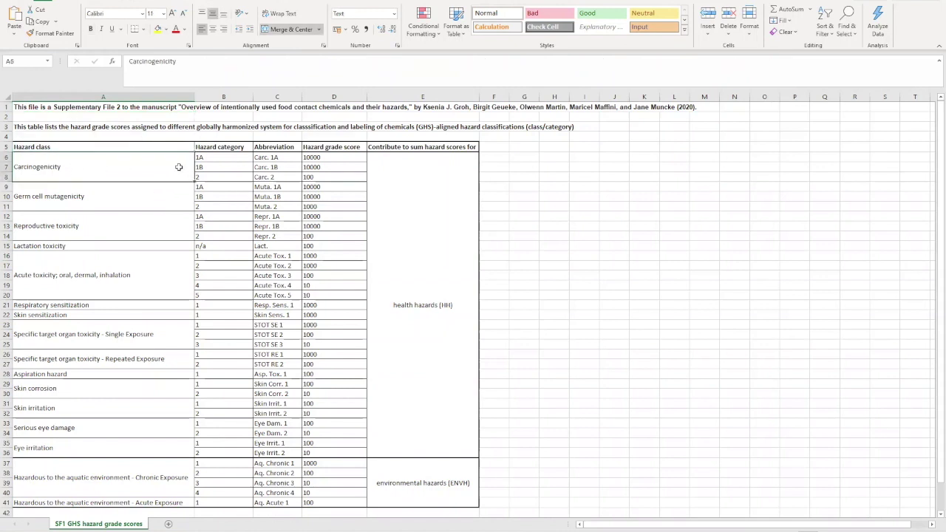
click(314, 159)
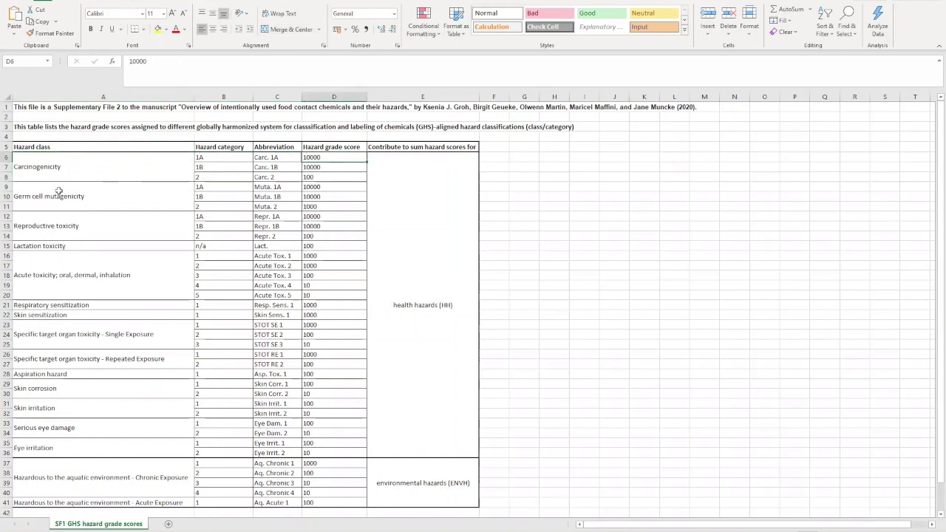
click(214, 187)
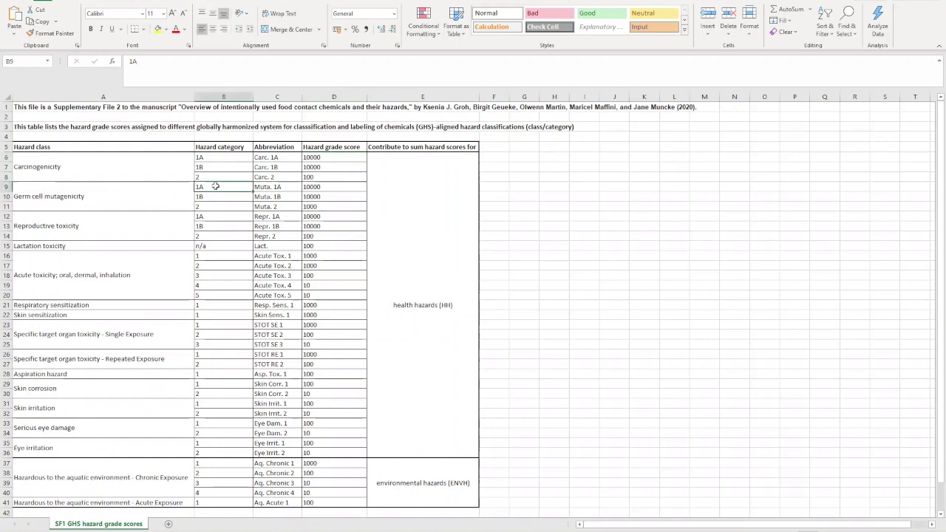
drag(215, 189, 212, 222)
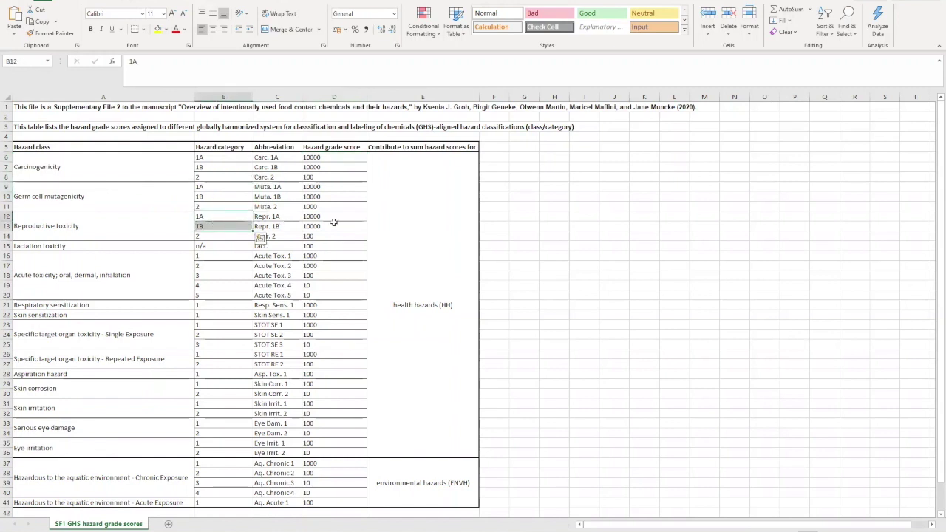
drag(322, 157, 322, 167)
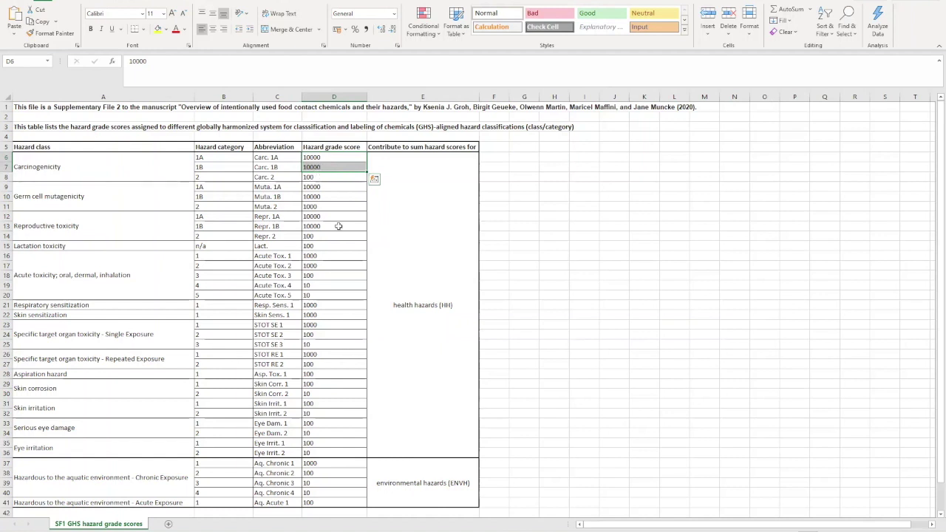
- Review the rest of the hazard grade score table, including the score for category 1 chronic aquatic exposure
scroll(490, 246, down, 5)
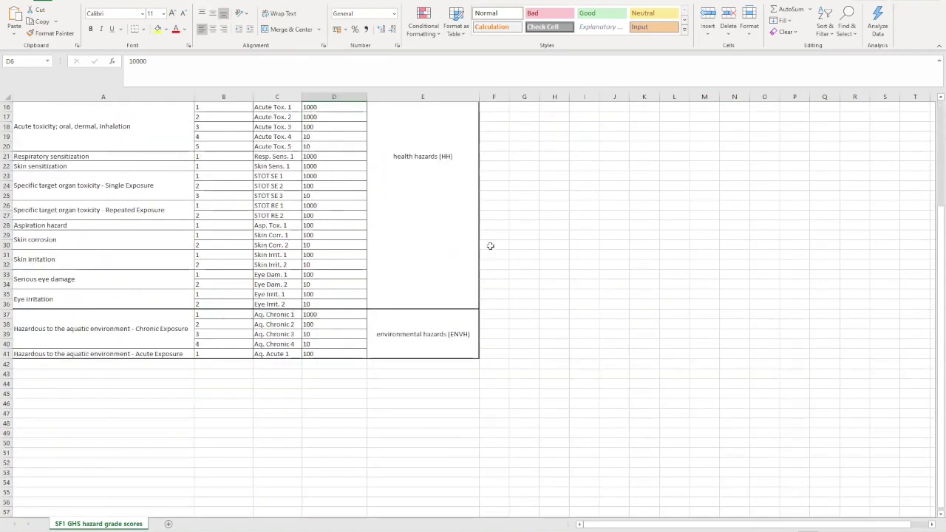
scroll(475, 267, up, 5)
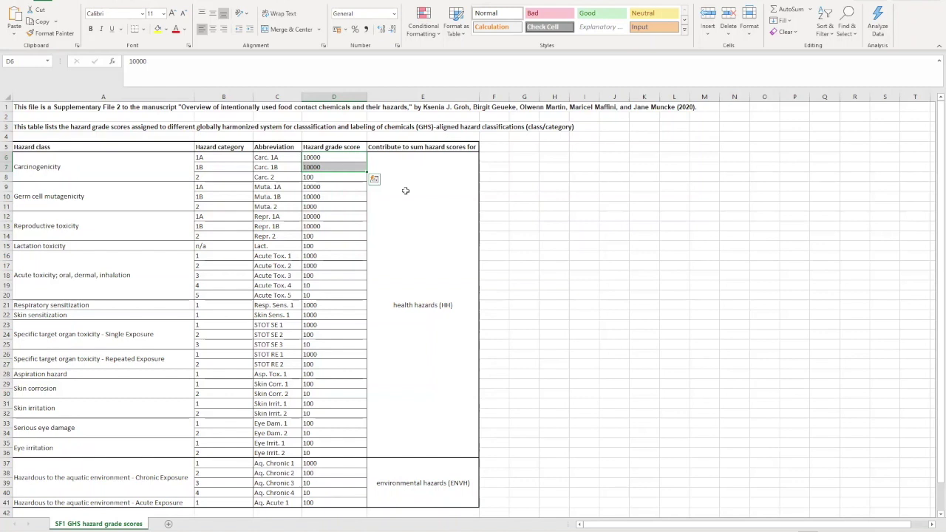
click(97, 488)
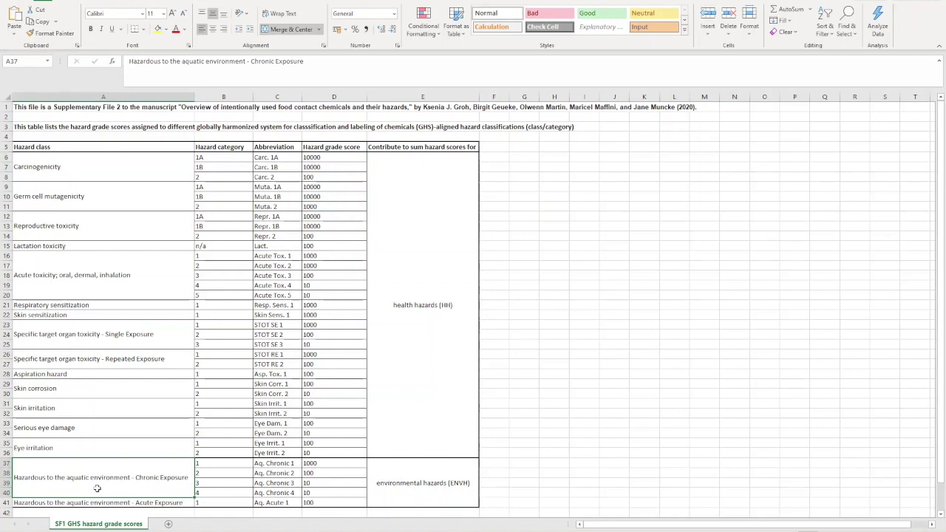
click(323, 463)
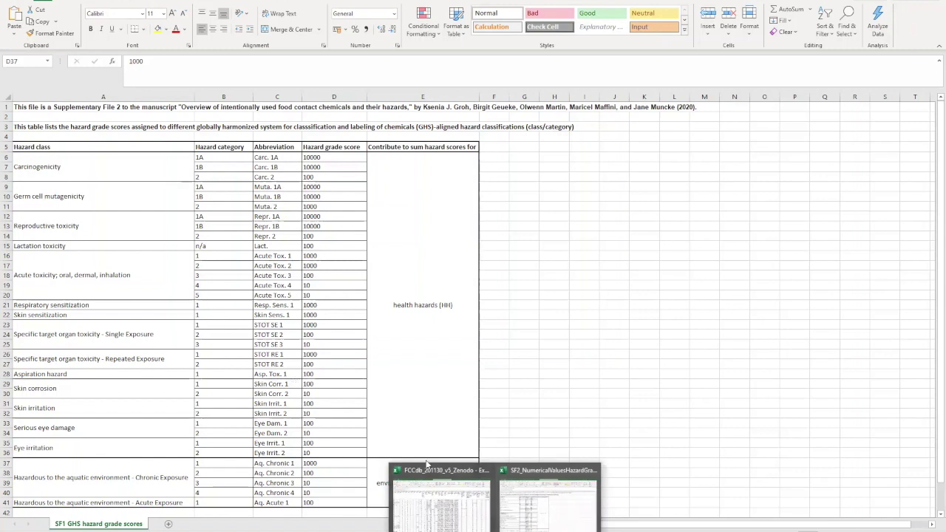
- Return to the FCCdb workbook and inspect the ECHA C&L SUM HH score in row 99 and the GHS-J pictograms in row 98
click(441, 507)
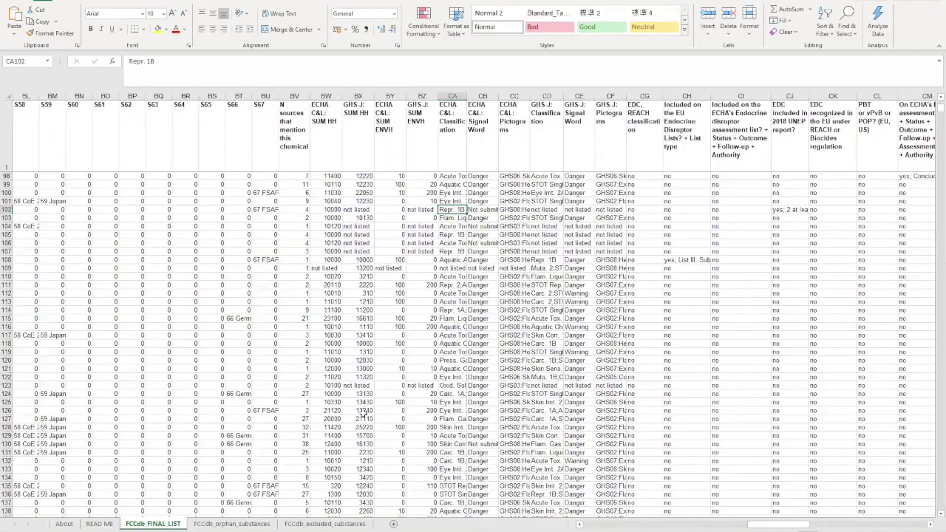
click(333, 185)
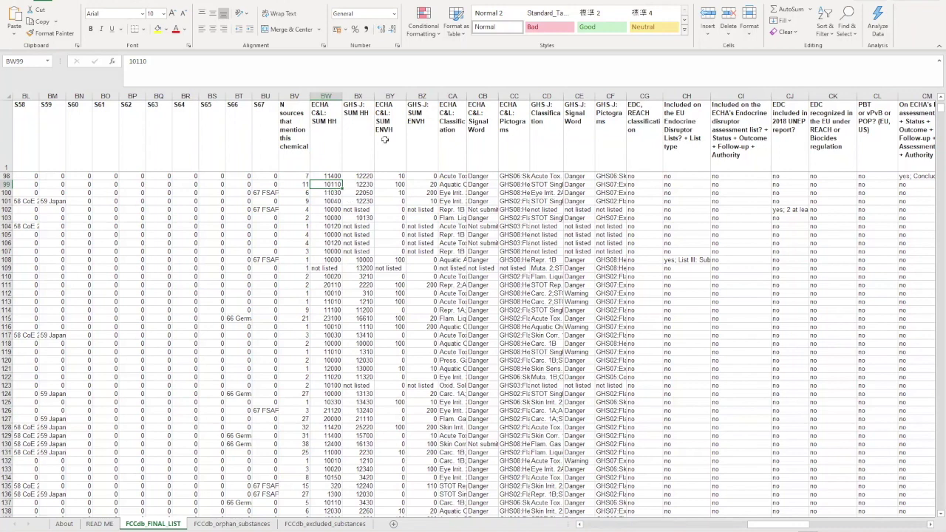
click(618, 176)
- Examine the endocrine disruptor columns CG to CK, covering the REACH classification, EU lists, ECHA assessment list and 2018 UNEP report
drag(764, 527, 797, 529)
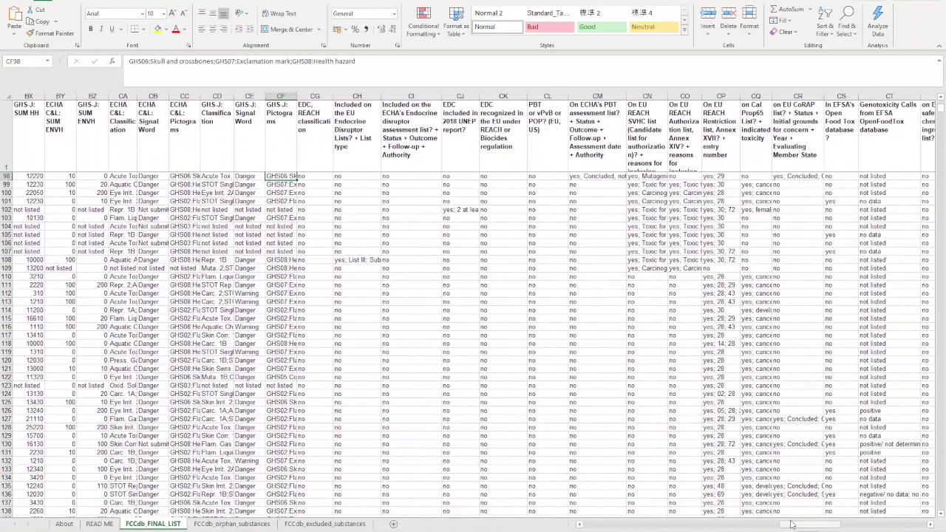
click(325, 155)
drag(334, 156, 508, 158)
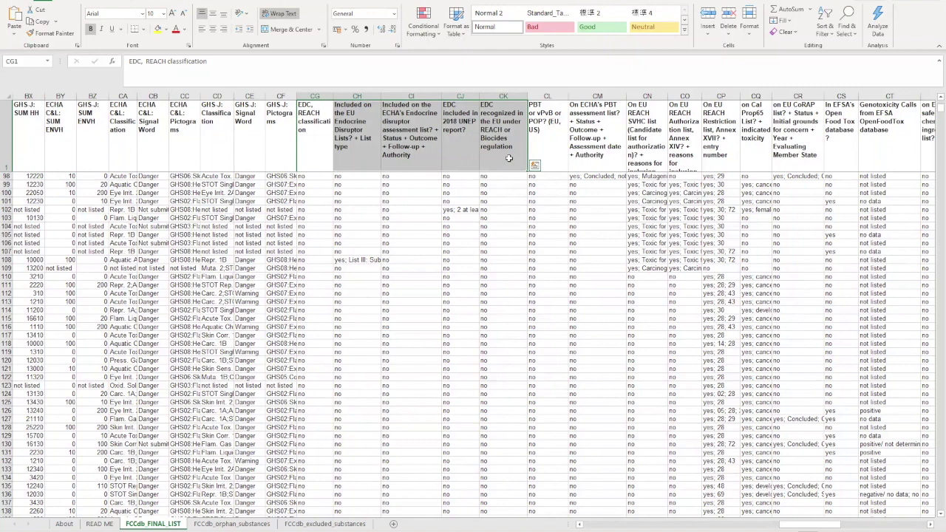
click(505, 122)
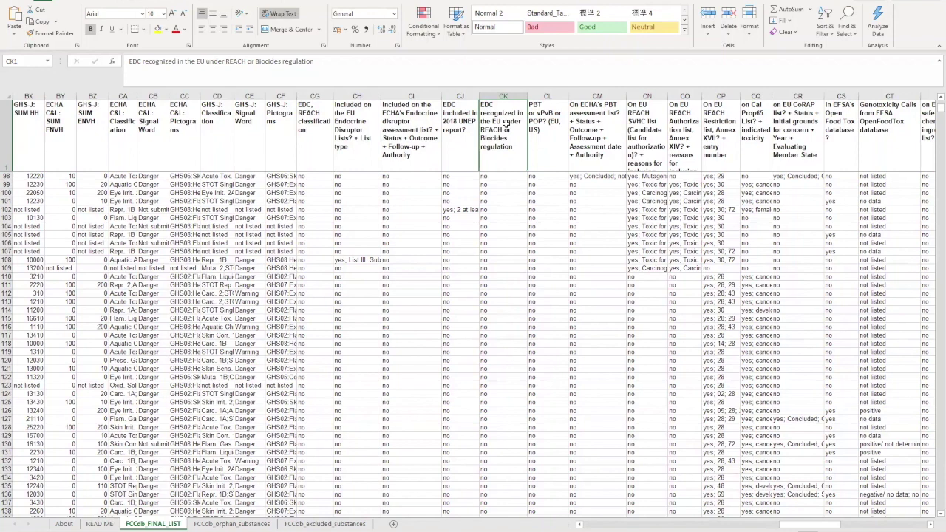
drag(341, 124, 455, 131)
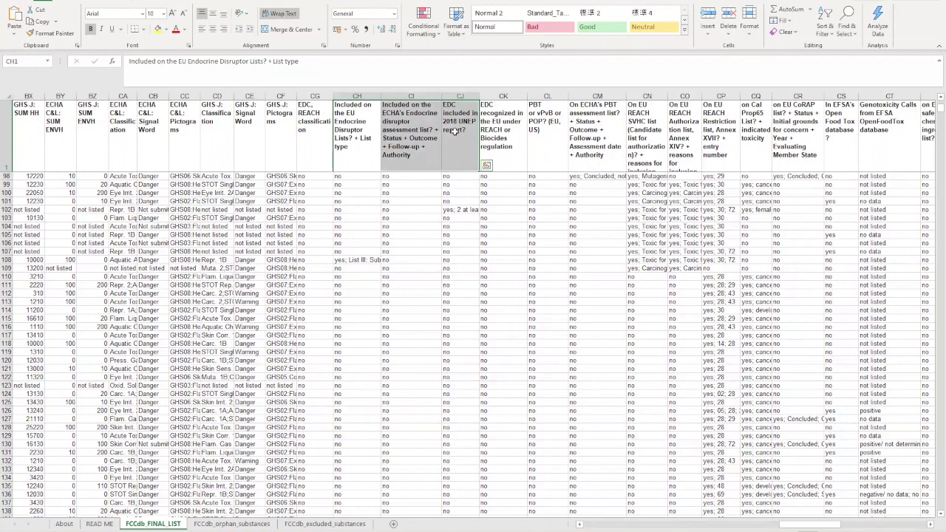
click(424, 130)
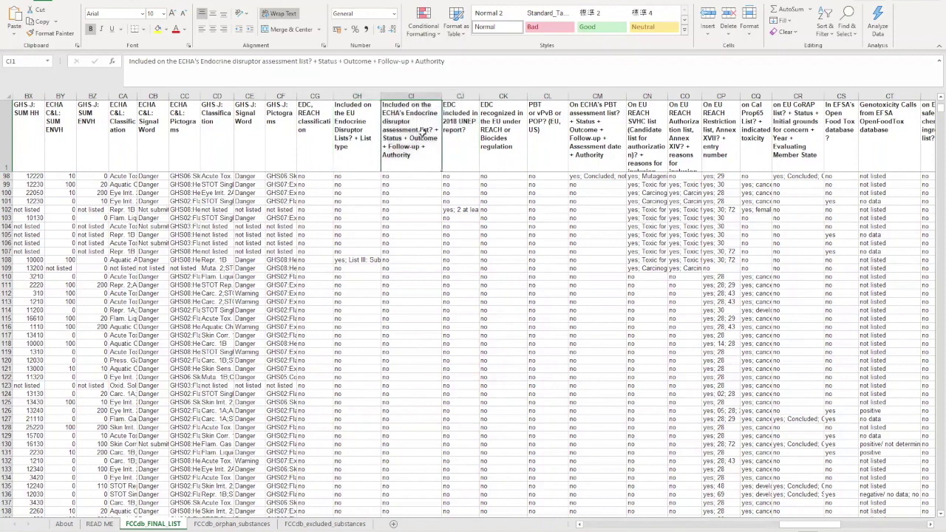
click(355, 149)
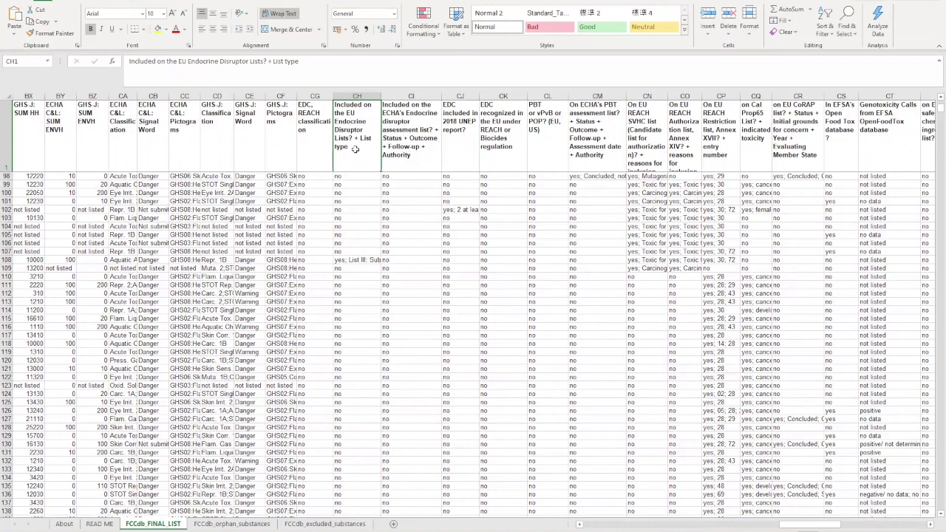
- Read the headers of the PBT, vPvB or POP column, ECHA's PBT assessment list column and the EU REACH SVHC list column
click(565, 153)
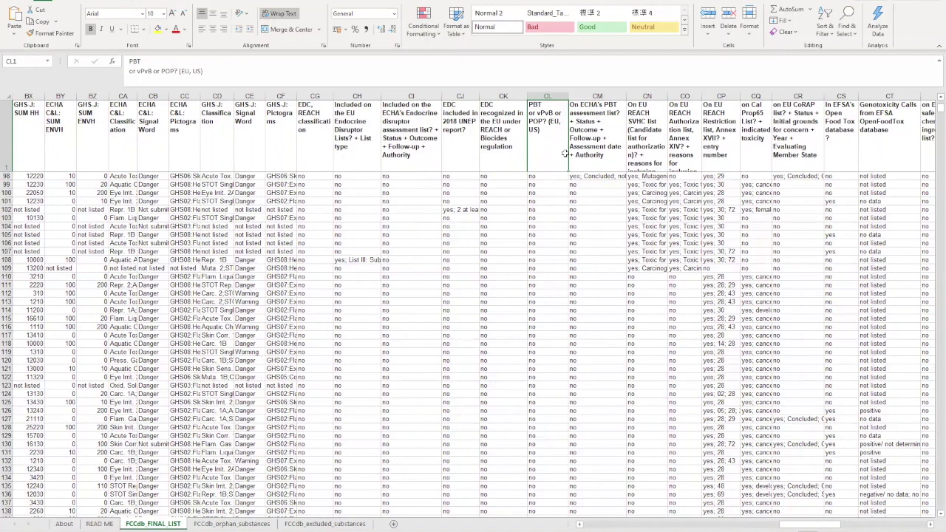
click(581, 152)
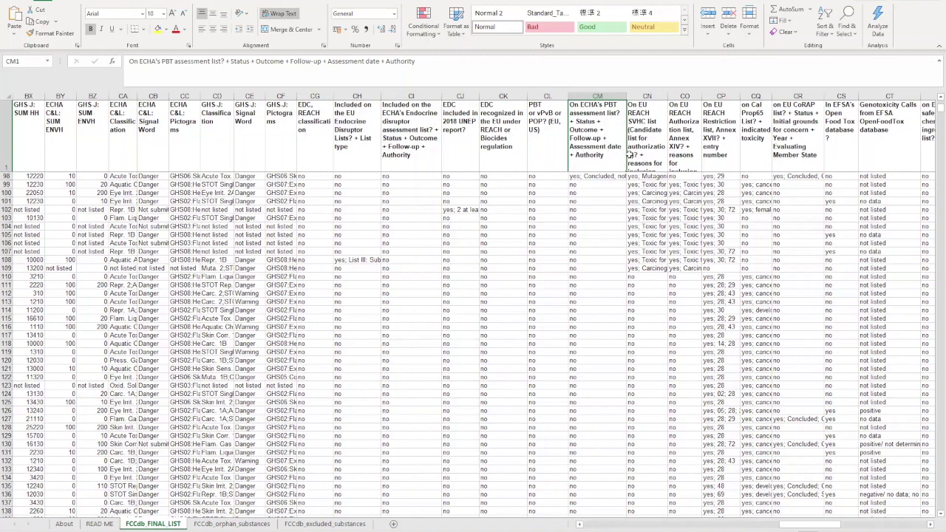
click(638, 154)
- Examine the EU REACH Authorization list and Cal Prop65 columns, reading the inclusion reason in CO103 and the indicated toxicity in CQ100
drag(808, 526, 834, 525)
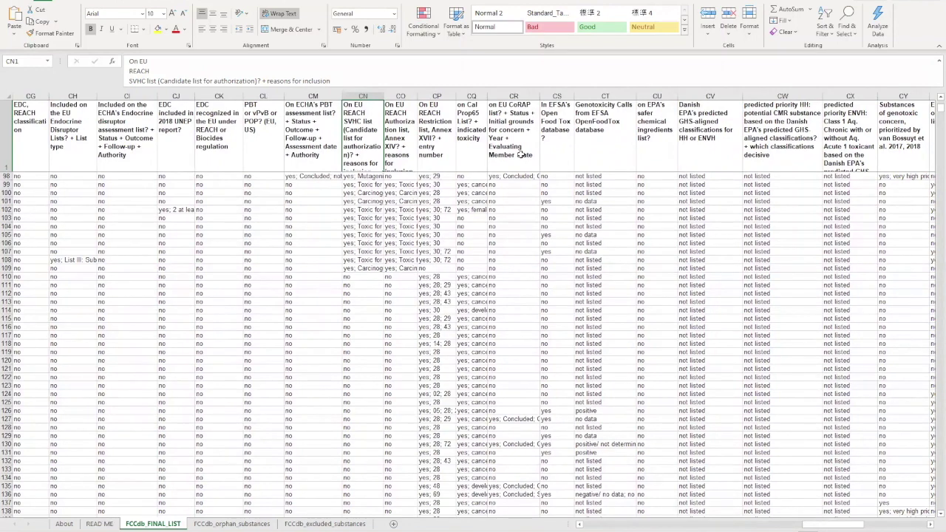
click(409, 150)
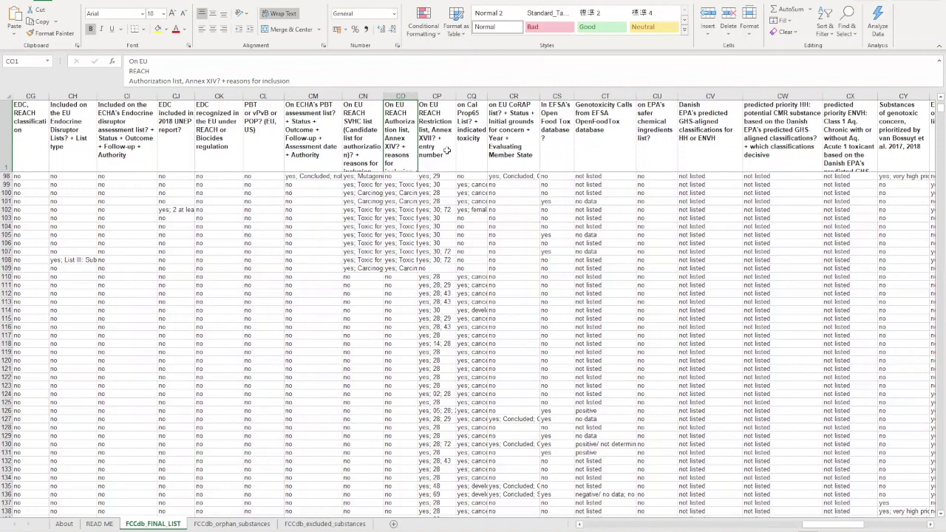
click(489, 141)
click(479, 140)
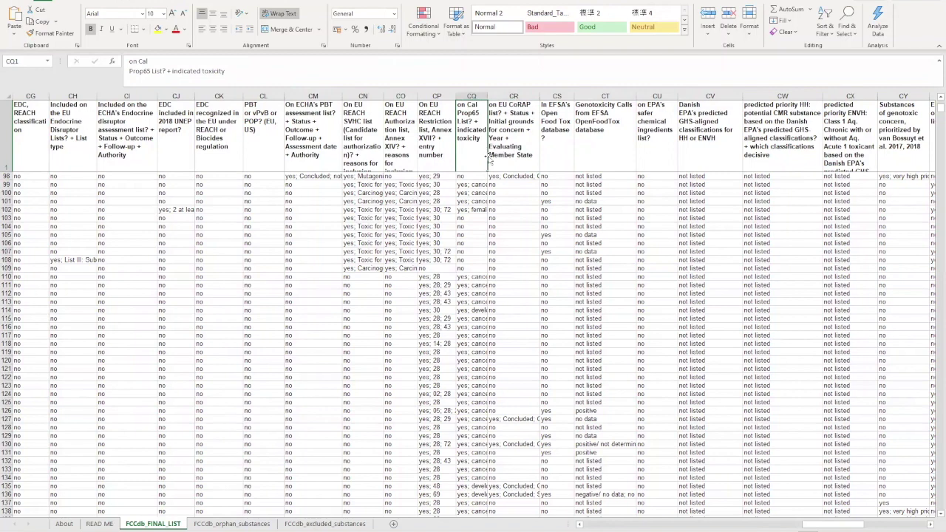
click(398, 216)
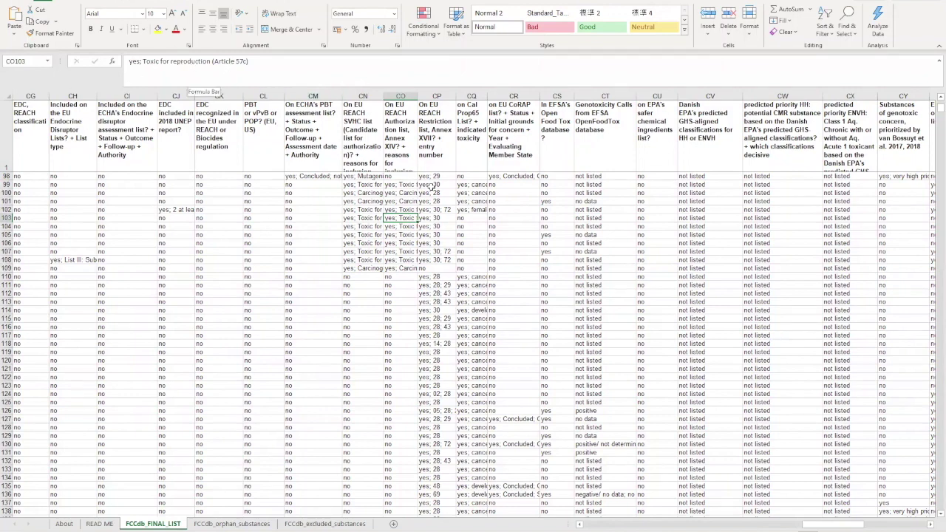
click(459, 211)
click(474, 194)
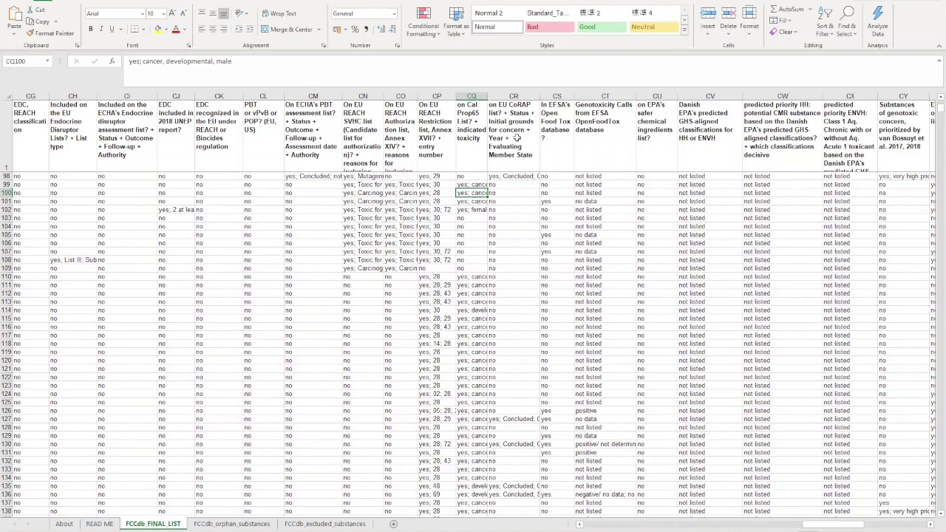
- Survey columns CQ to CU, focusing on the EU CoRAP list and EPA's safer chemical ingredients list
click(474, 95)
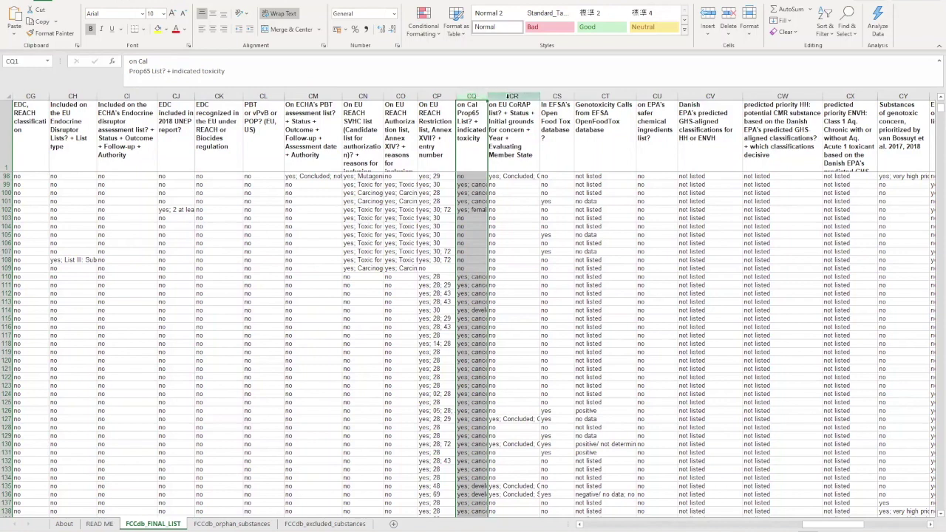
click(508, 95)
drag(508, 94, 642, 111)
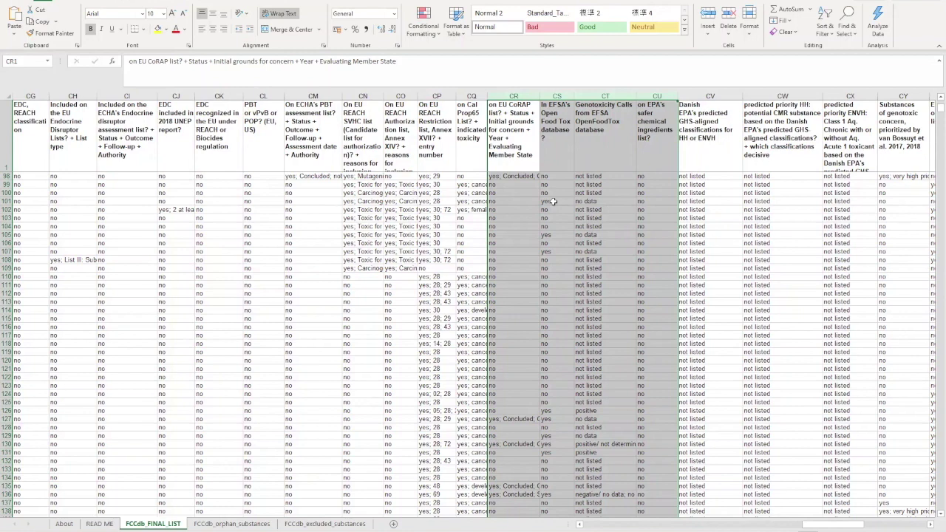
click(521, 95)
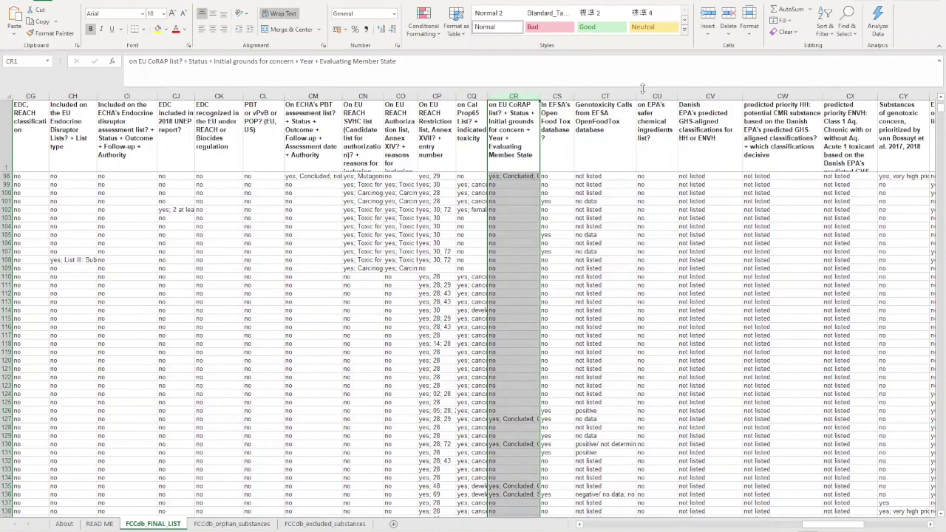
click(656, 96)
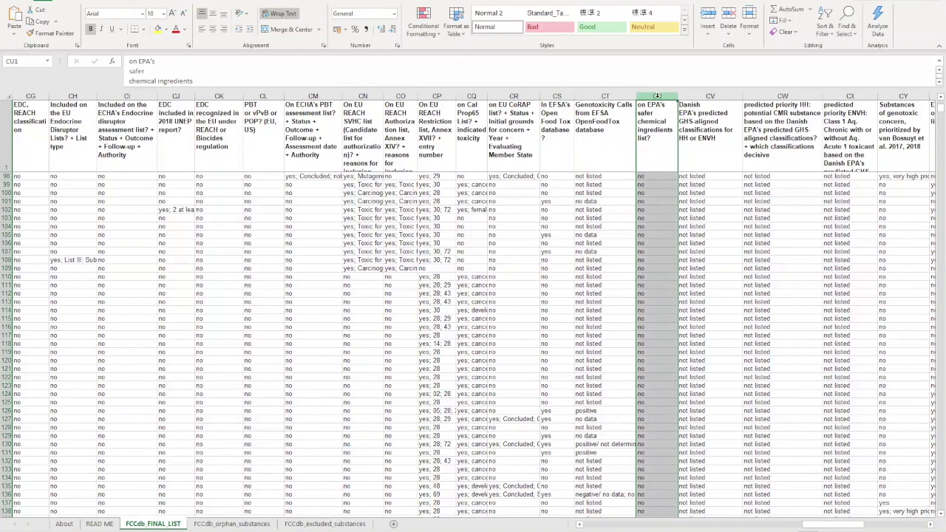
- Examine the EFSA Open Food Tox database column and its genotoxicity neighbour, checking the entries in rows 98 to 113
drag(552, 97, 595, 94)
click(563, 92)
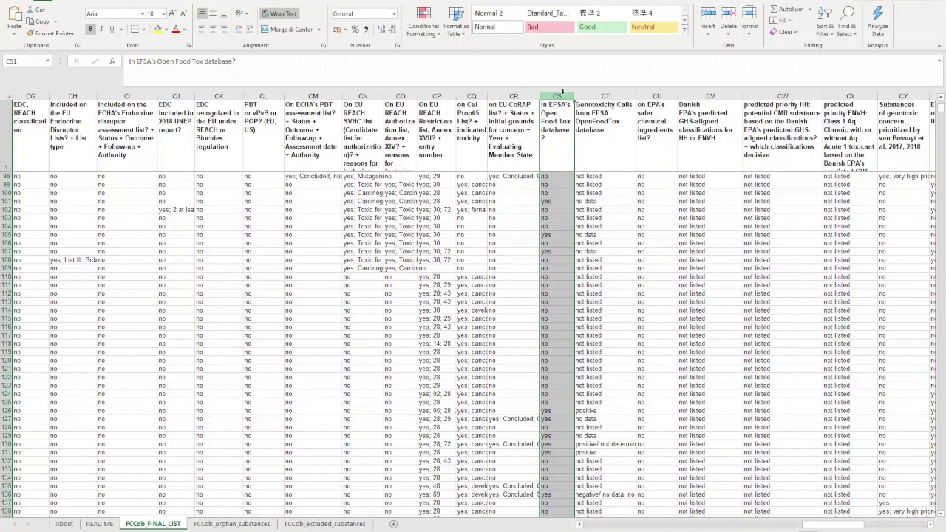
drag(547, 176, 543, 303)
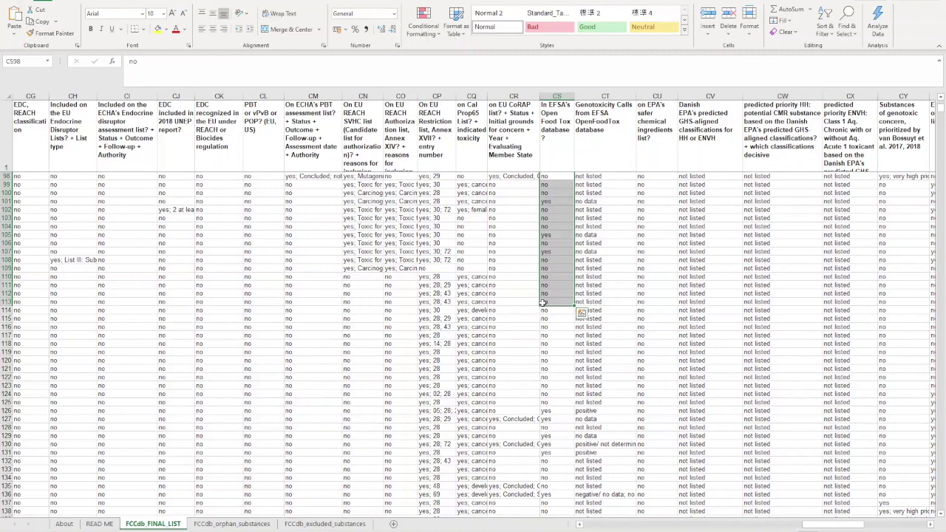
click(547, 202)
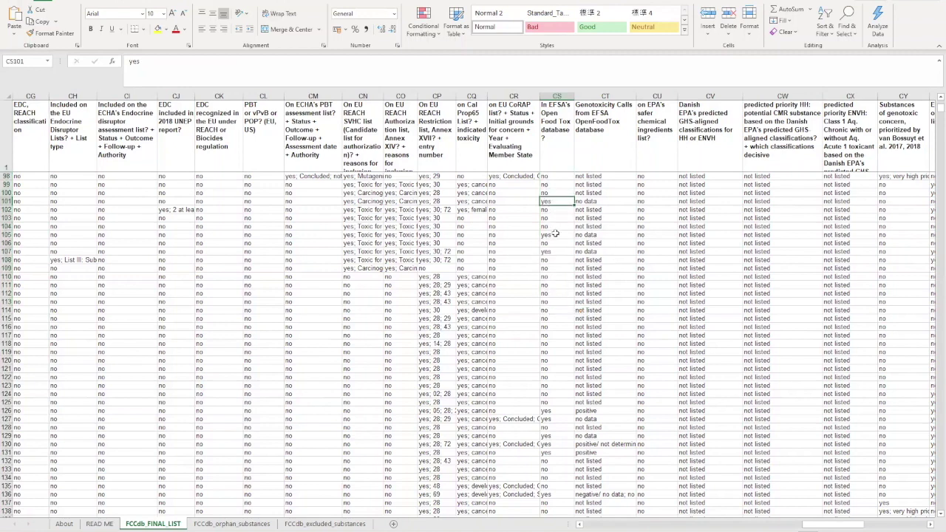
- Check the EFSA Open Food Tox entries in CS105, CS107 and CS98 to CS100 against their genotoxicity calls
click(552, 235)
click(550, 251)
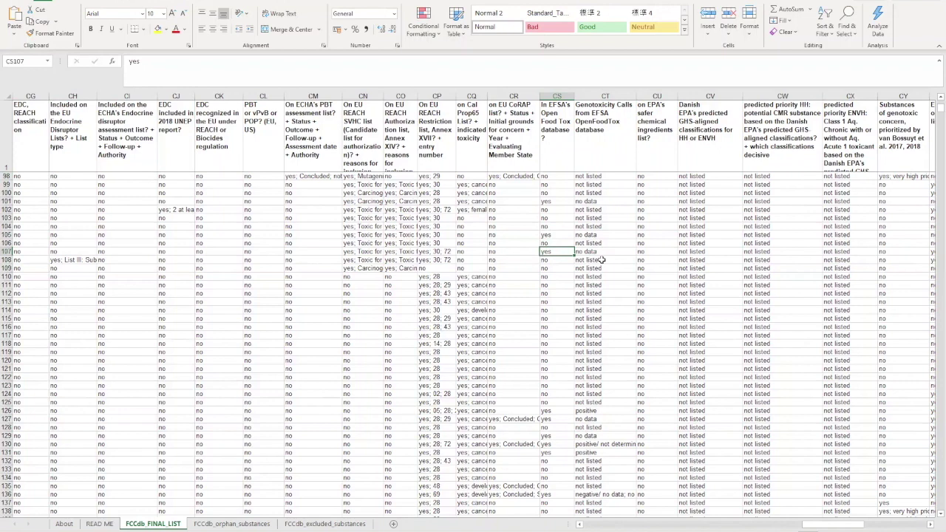
drag(556, 176, 555, 189)
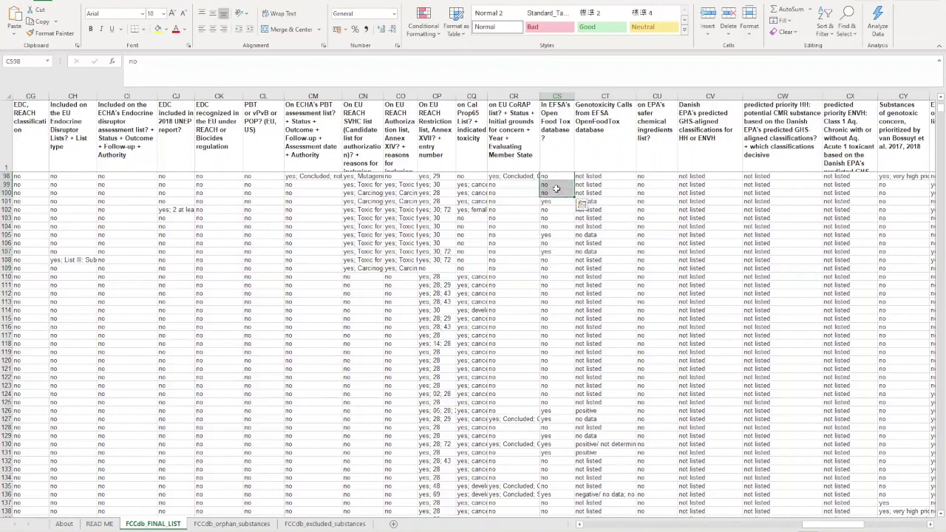
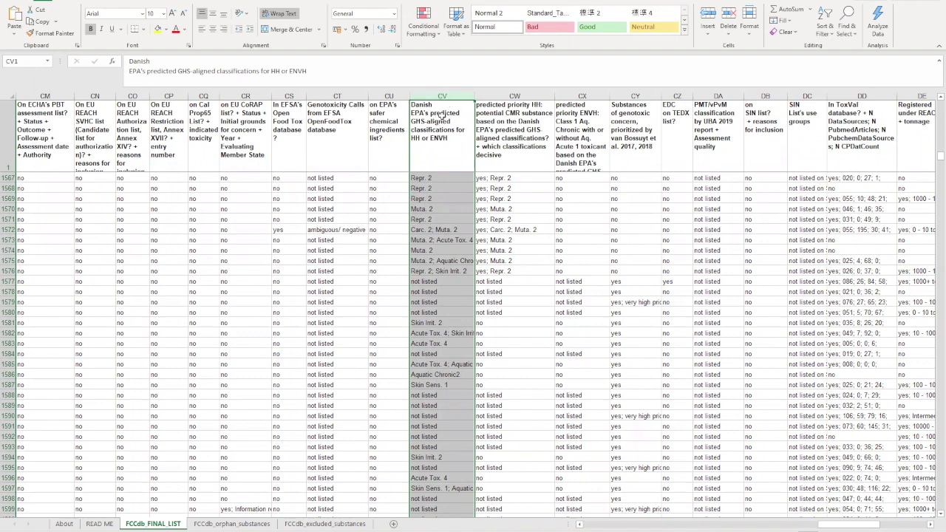
- Examine the Danish EPA's predicted GHS-aligned classifications column, reading its header and the entries in CV1567 to CV1574
click(442, 114)
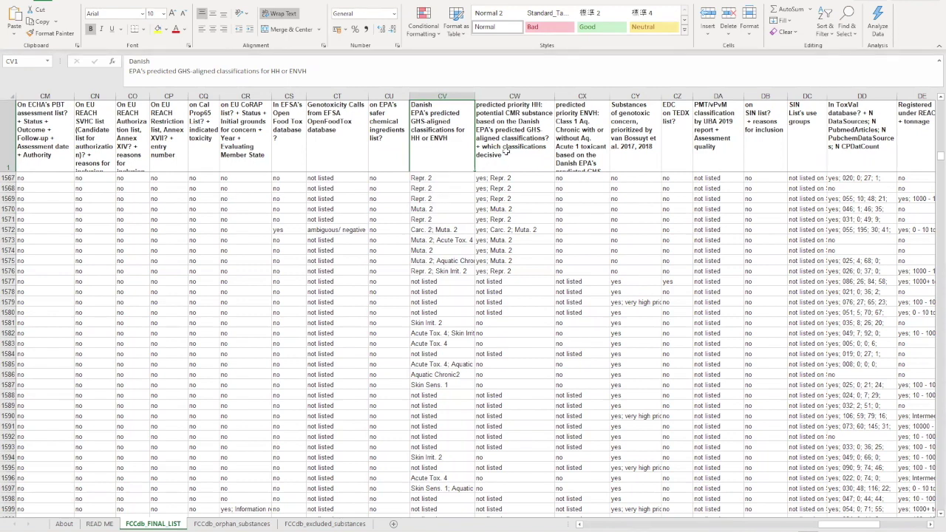
drag(449, 180, 447, 252)
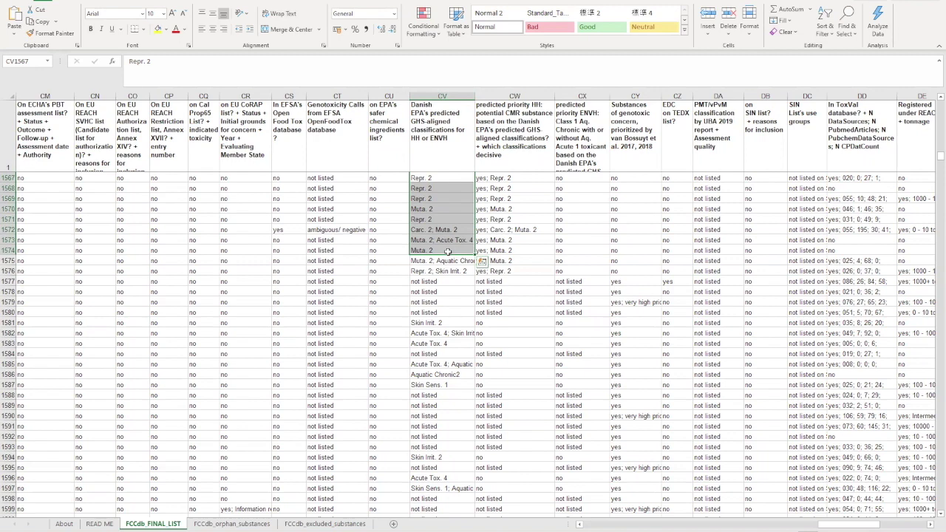
click(437, 188)
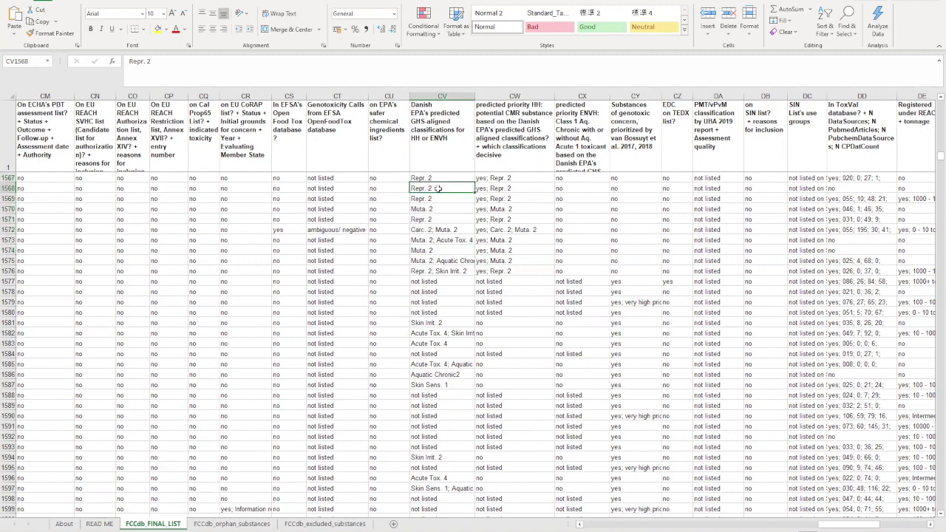
click(435, 209)
click(444, 230)
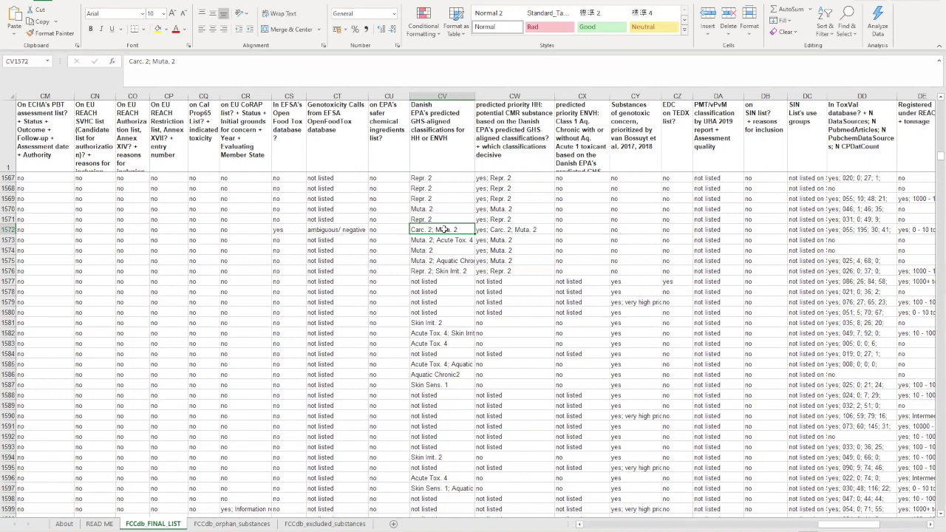
click(442, 180)
click(437, 209)
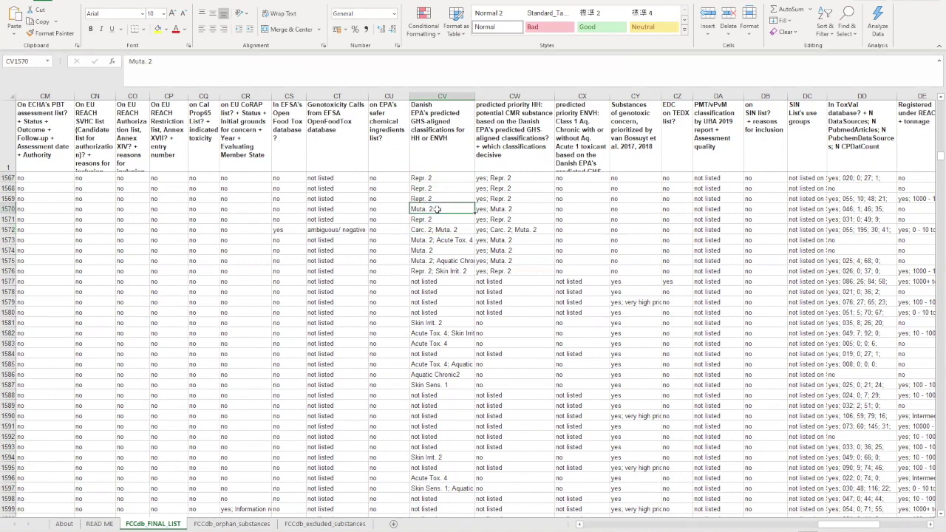
click(436, 230)
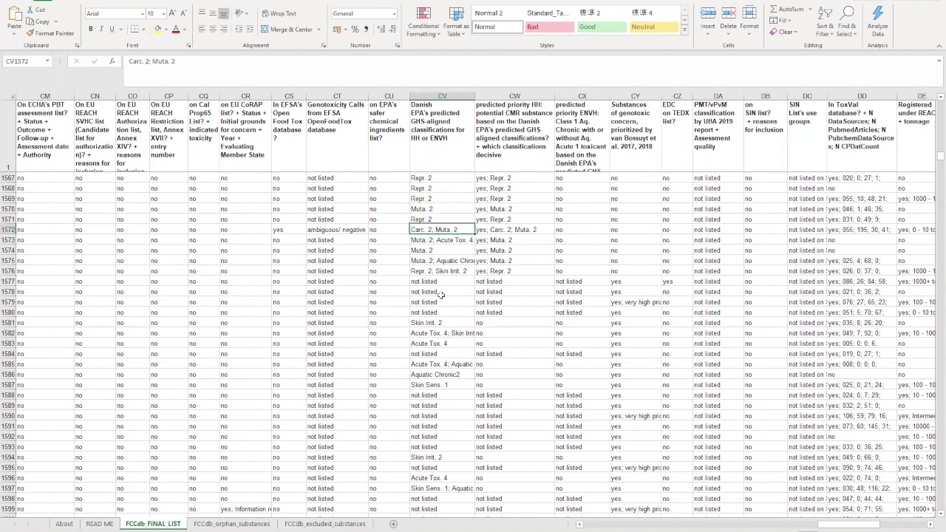
- Inspect further Danish EPA predicted classifications in CV1597, CV1605, CV1604 and CV1596
click(450, 488)
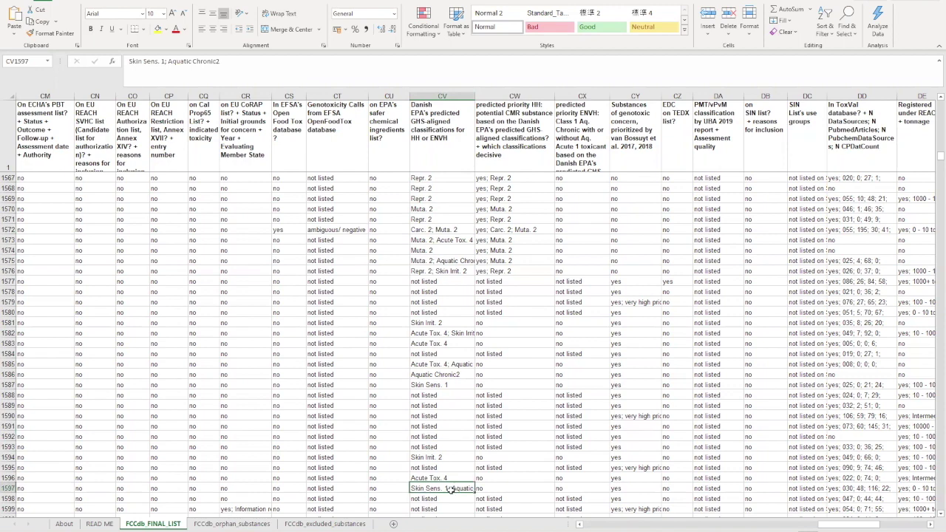
scroll(466, 441, down, 3)
click(447, 477)
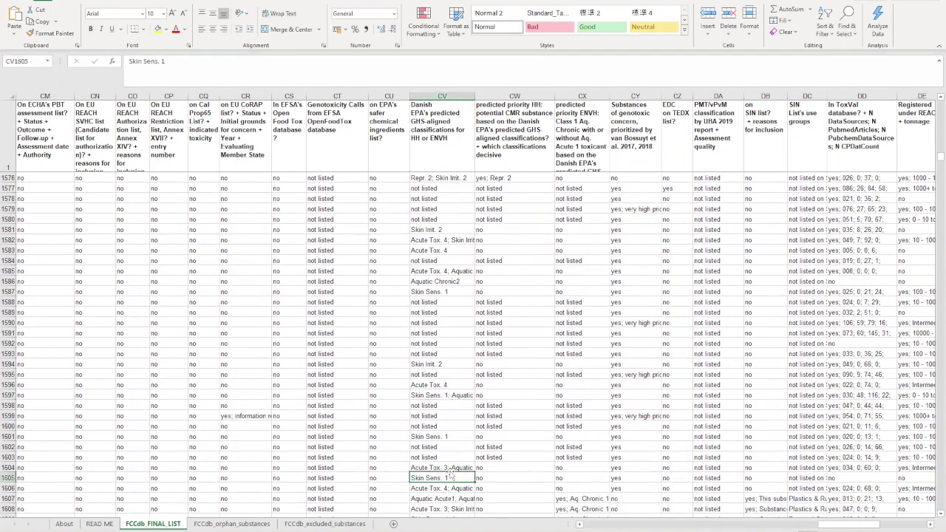
click(446, 466)
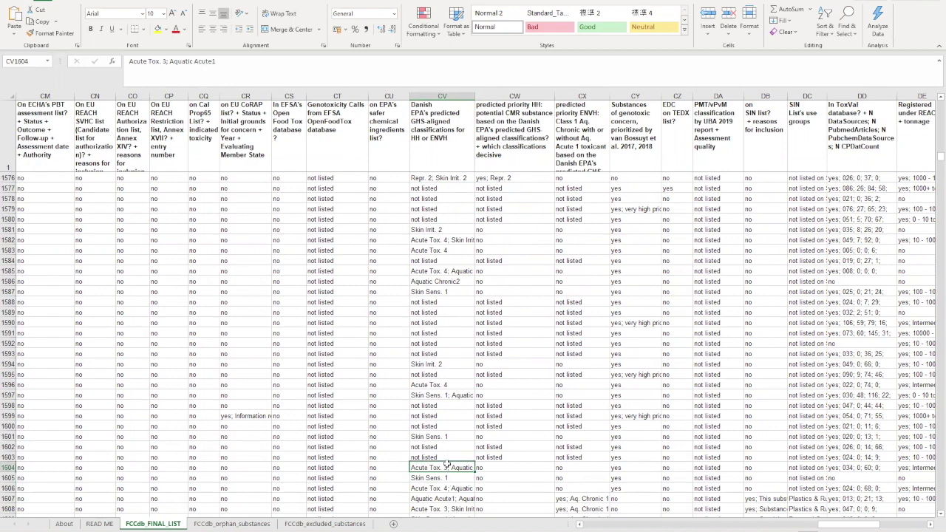
click(448, 385)
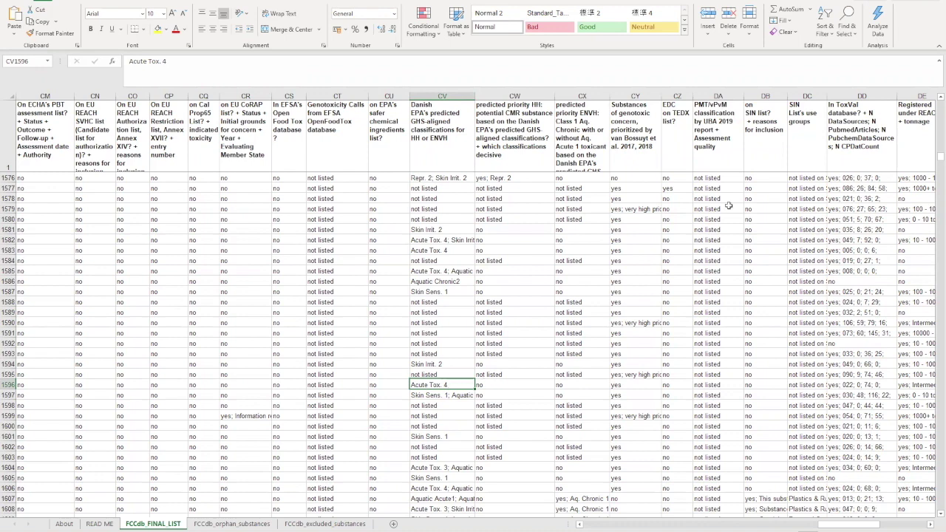
- Examine the van Bossuyt genotoxic concern column, checking the priority in CY1579 against the Danish EPA entry in the same row
click(649, 156)
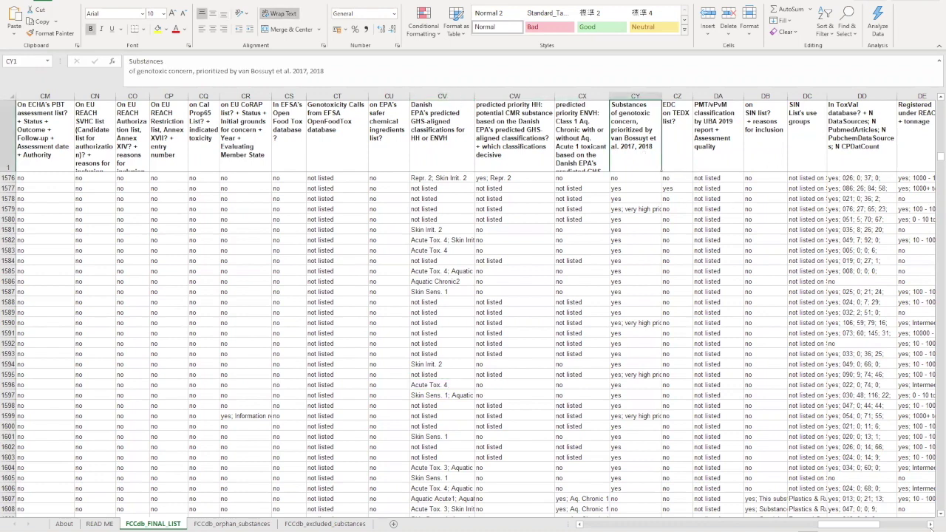
click(930, 524)
click(931, 524)
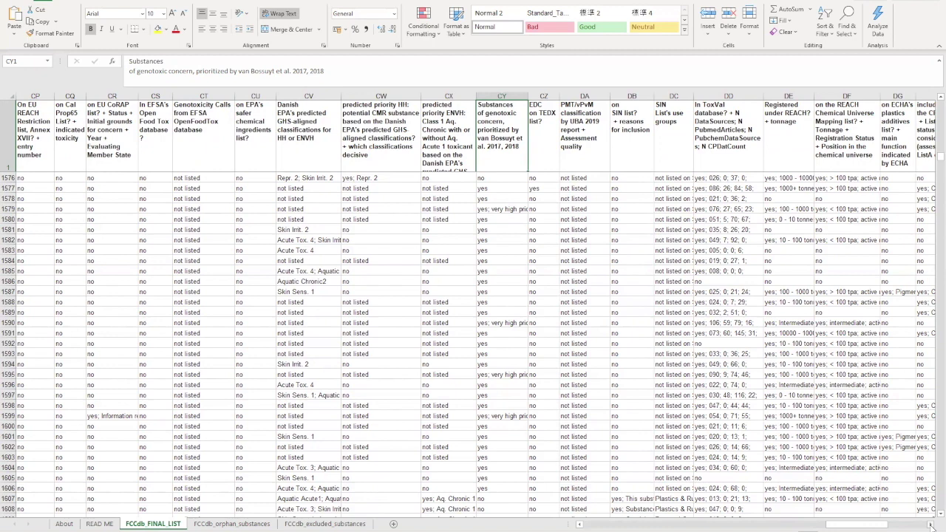
click(508, 212)
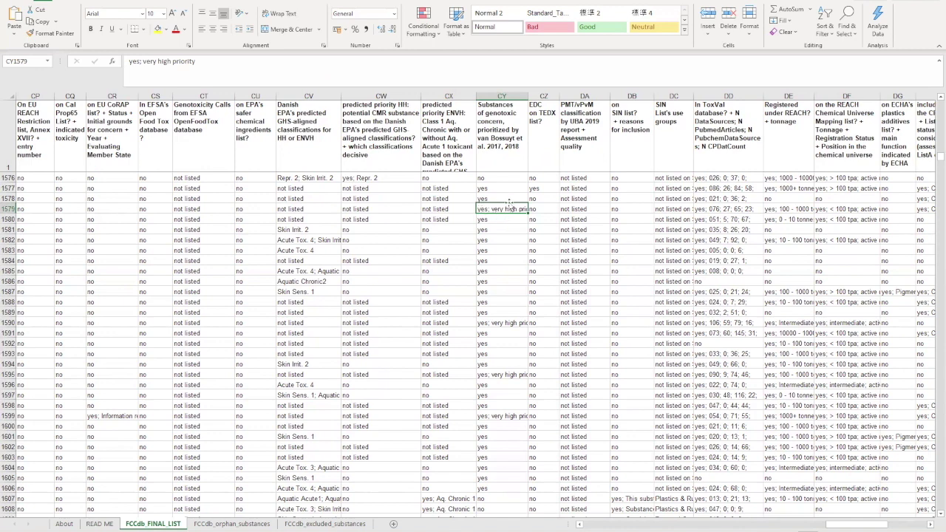
click(285, 208)
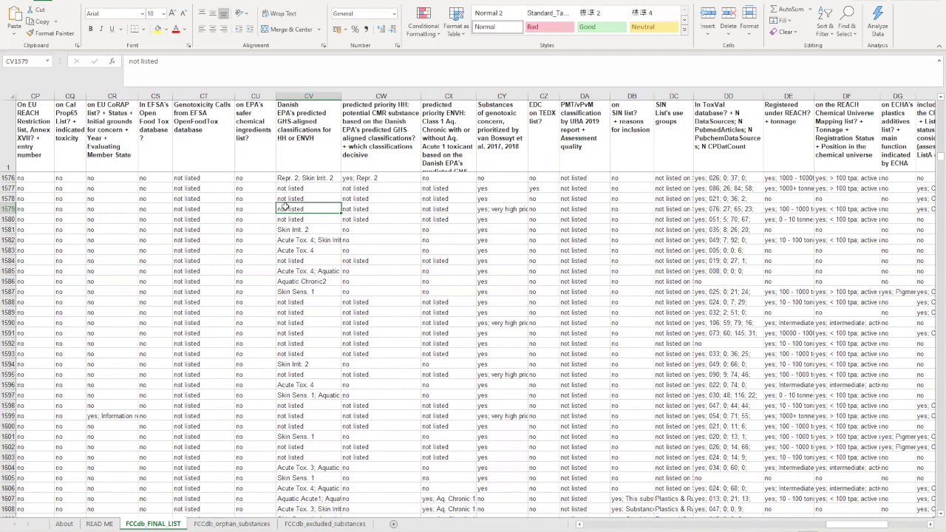
- Read the TEDX list and UBA 2019 PMT/vPvM classification headers, and inspect the assessment quality entry in DA742
click(551, 112)
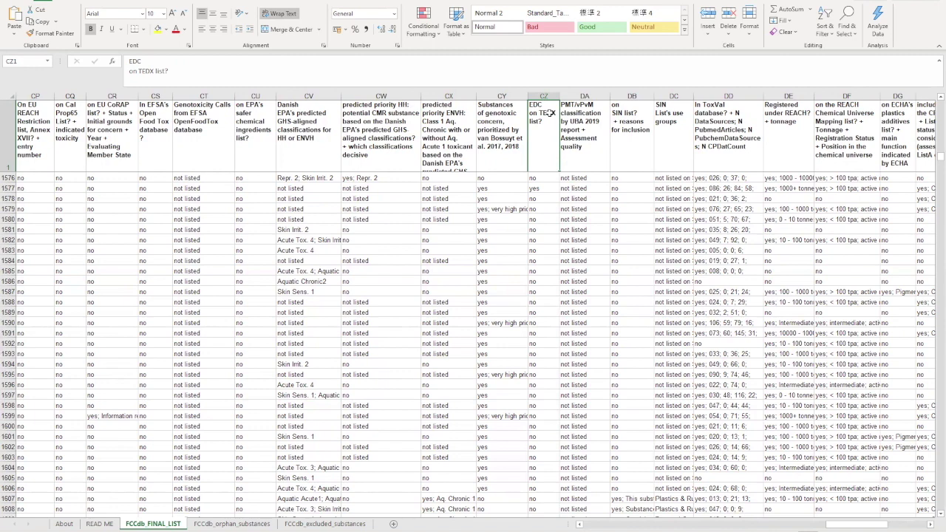
click(572, 122)
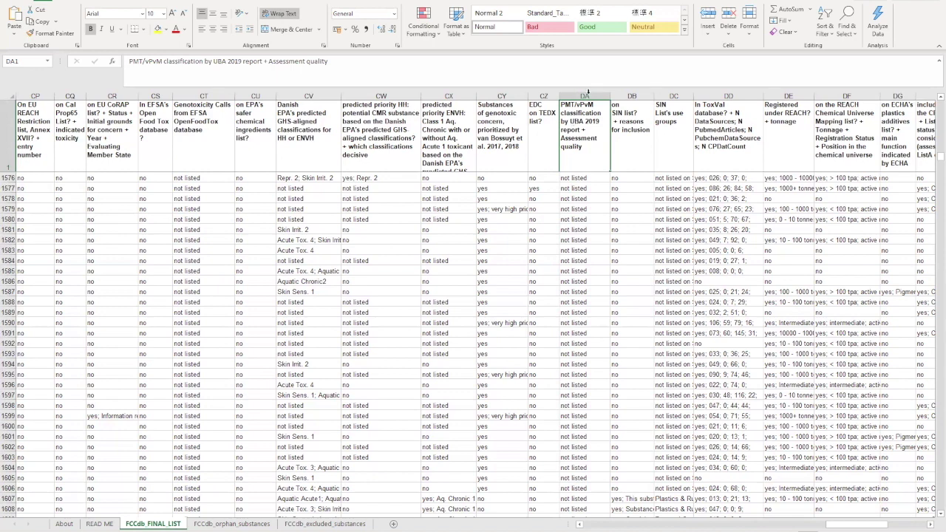
drag(934, 155, 934, 135)
scroll(741, 220, up, 19)
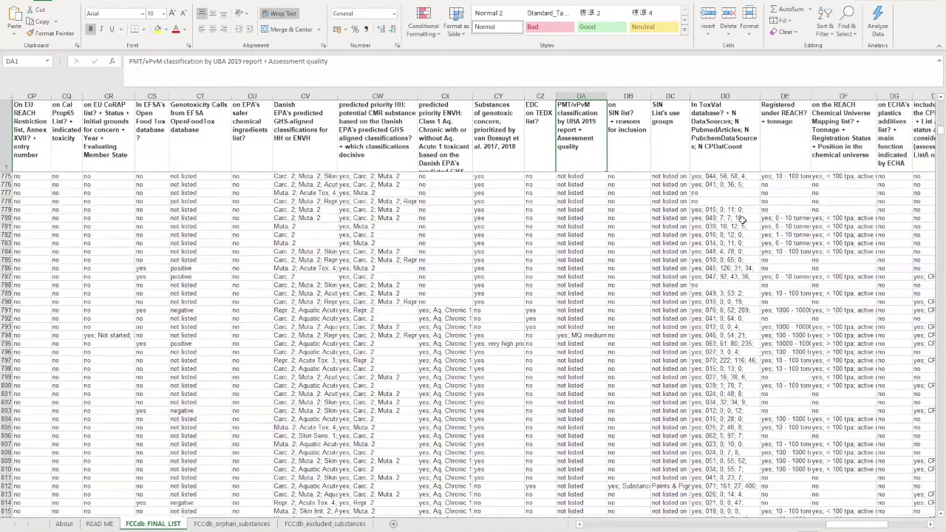
click(584, 300)
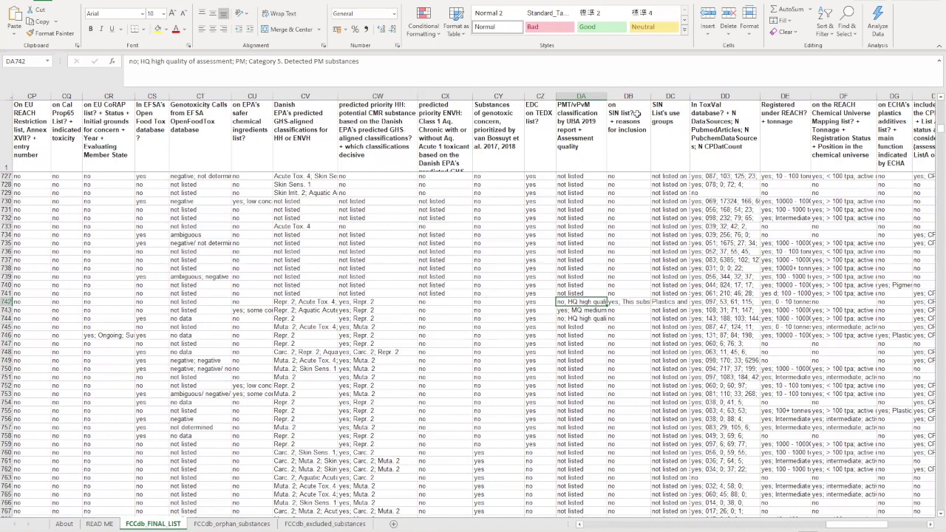
- Highlight the two SIN list columns and read the inclusion reason and use groups for the substance in row 742
drag(629, 96, 669, 96)
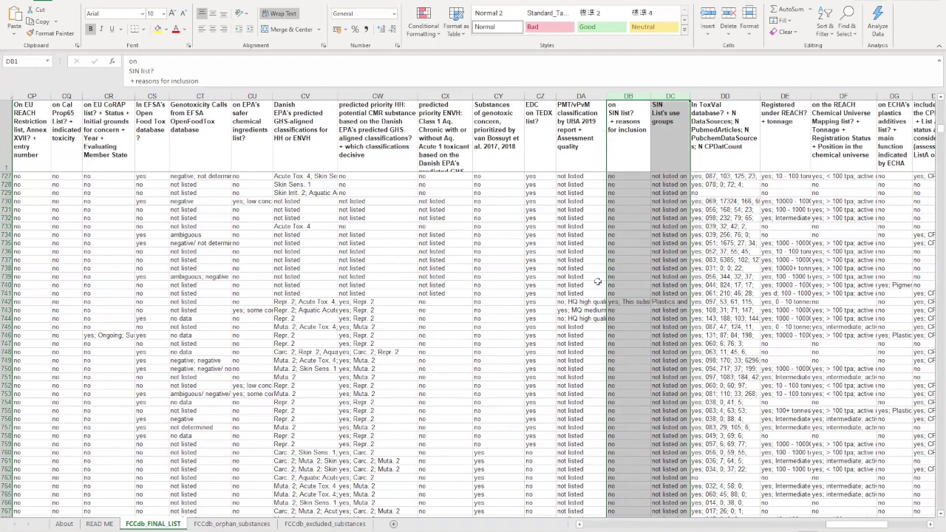
click(627, 302)
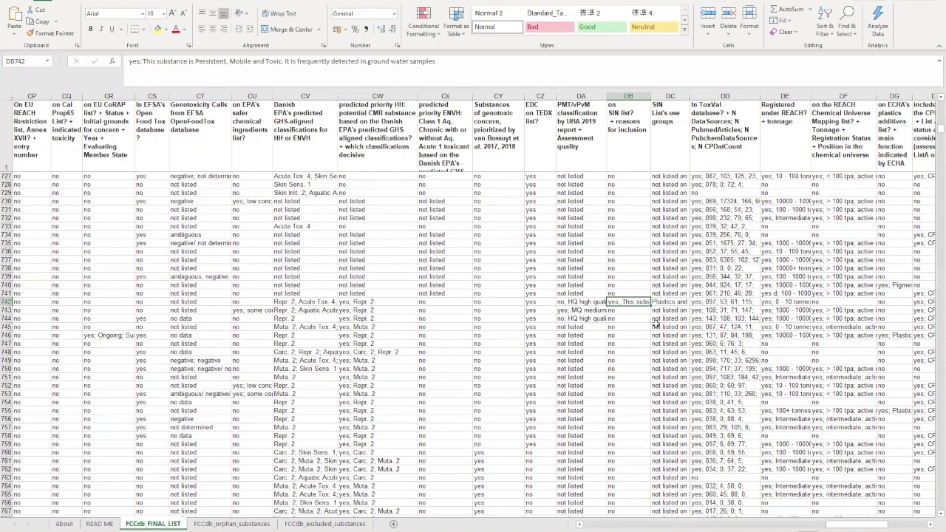
click(670, 303)
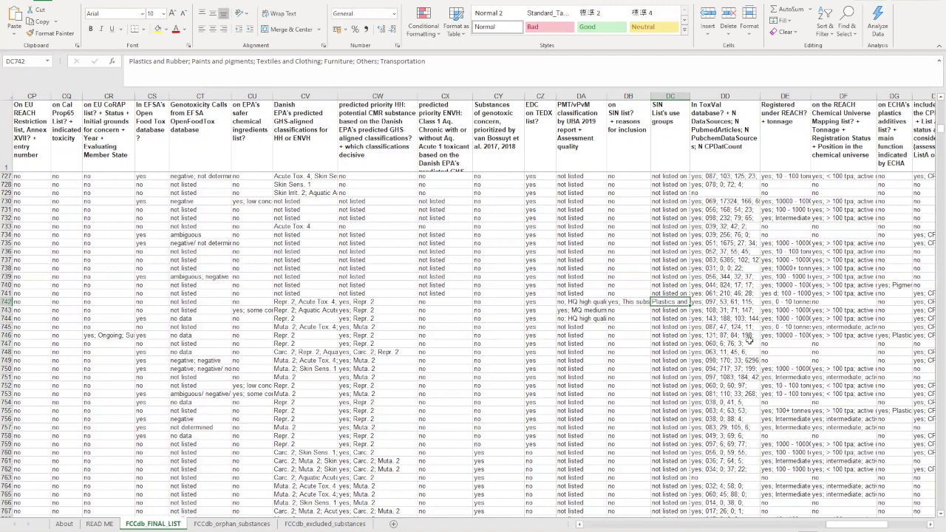
- Examine the ToxVal database column's header and the entries in DD744 and DD730, highlighting the whole of row 730
click(731, 96)
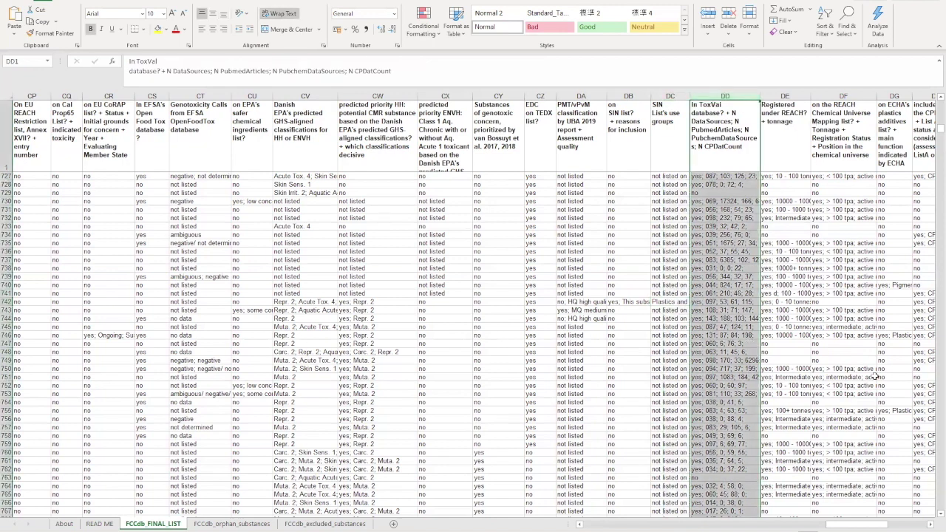
click(930, 524)
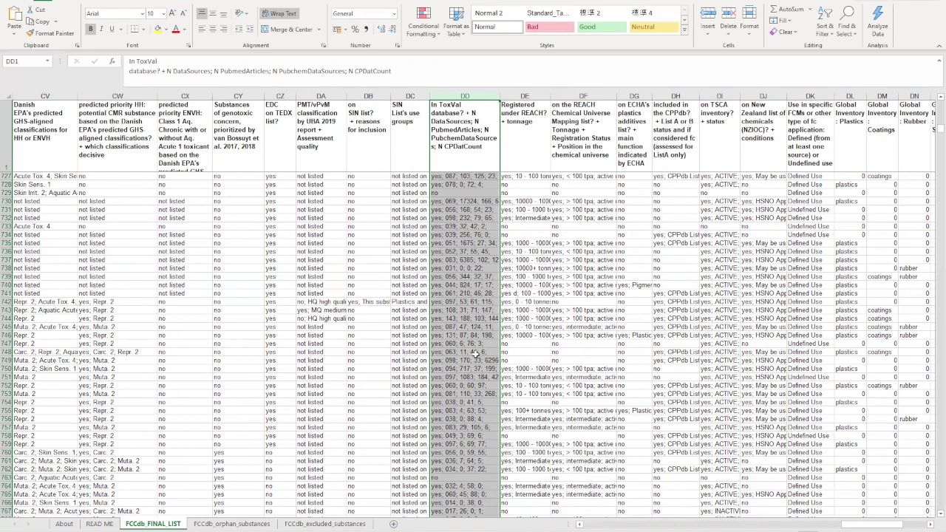
click(447, 319)
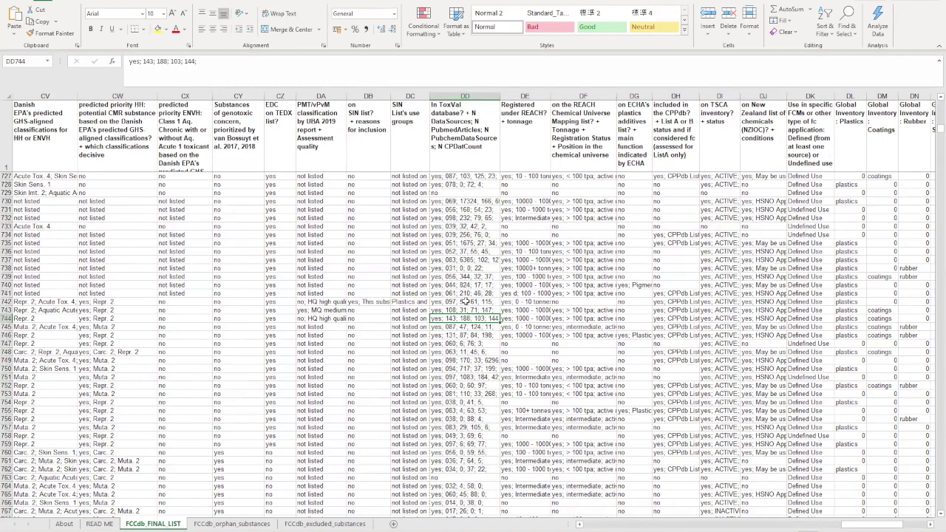
click(460, 201)
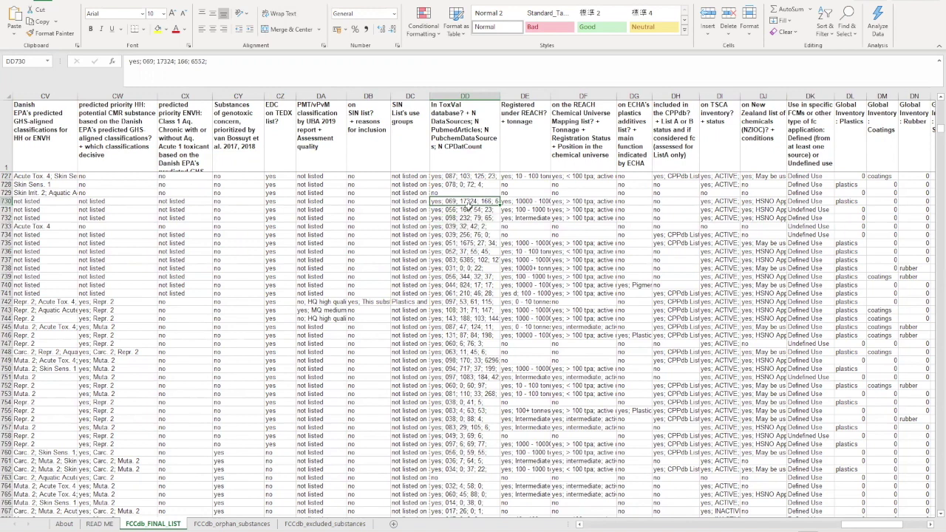
click(6, 201)
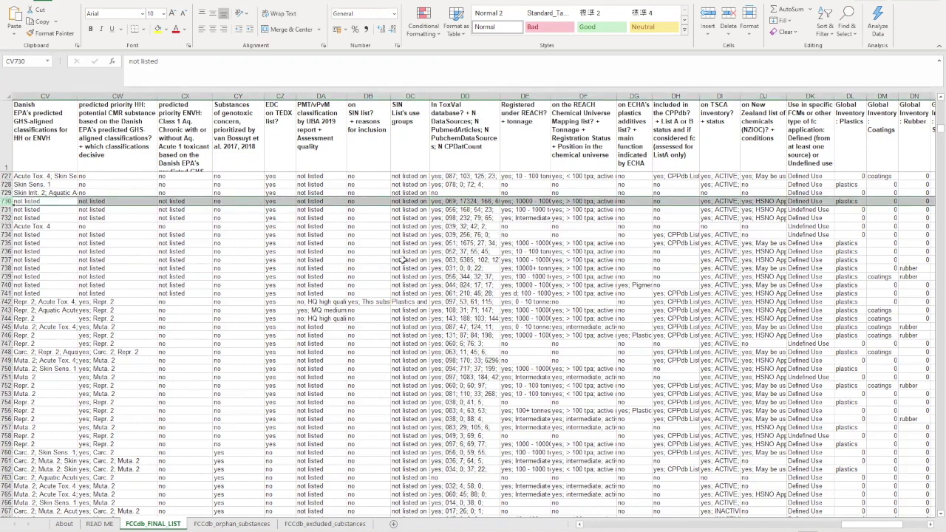
- Compare the ToxVal data source and article counts in DD728, DD747, DD752 and DD754
click(460, 184)
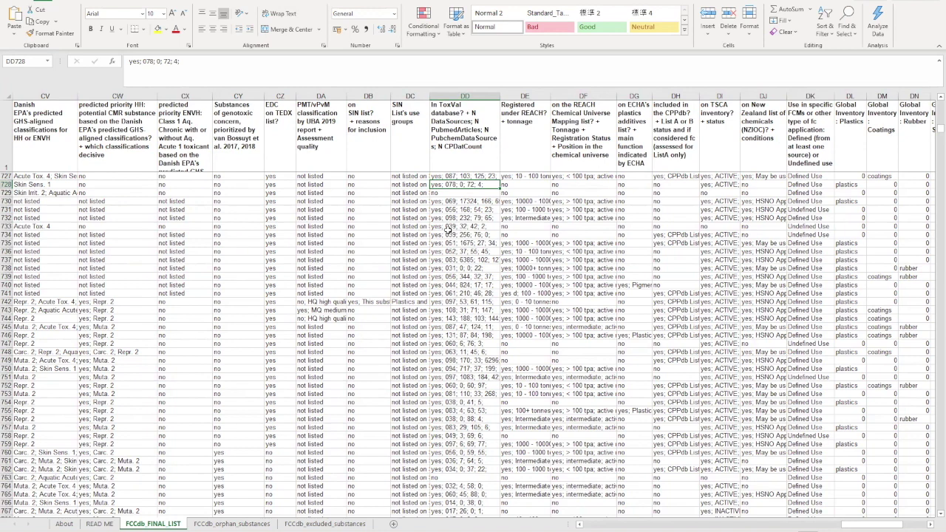
key(Escape)
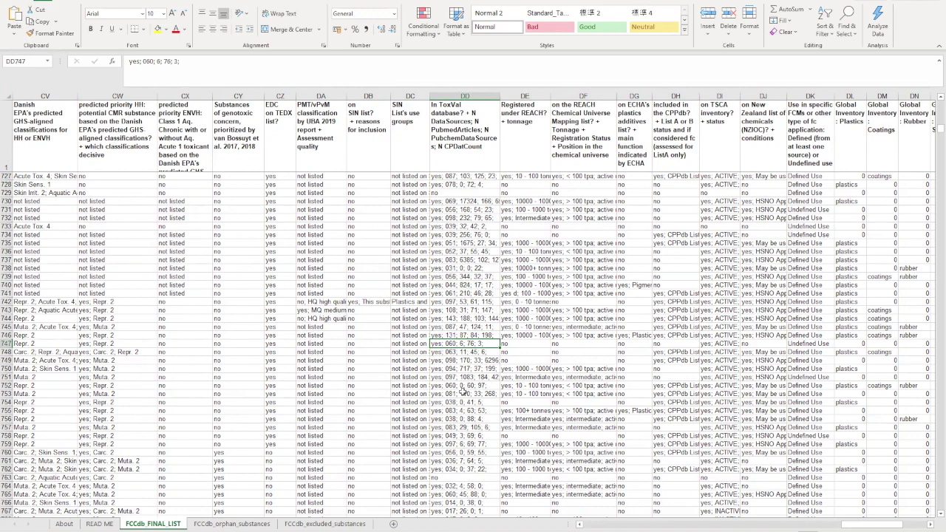
click(463, 385)
click(469, 403)
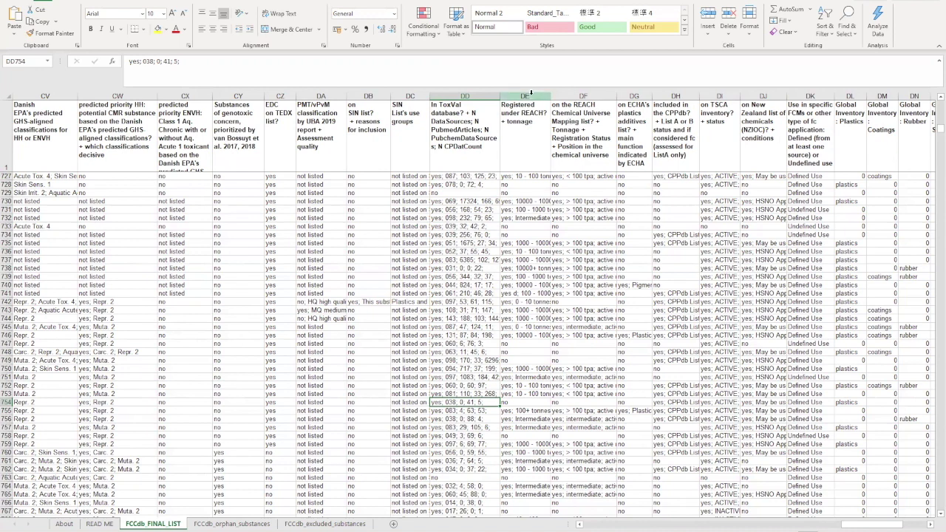
- Survey inventory columns DE to DJ, focusing on the REACH registration and REACH Chemical Universe Mapping headers
drag(531, 92, 756, 118)
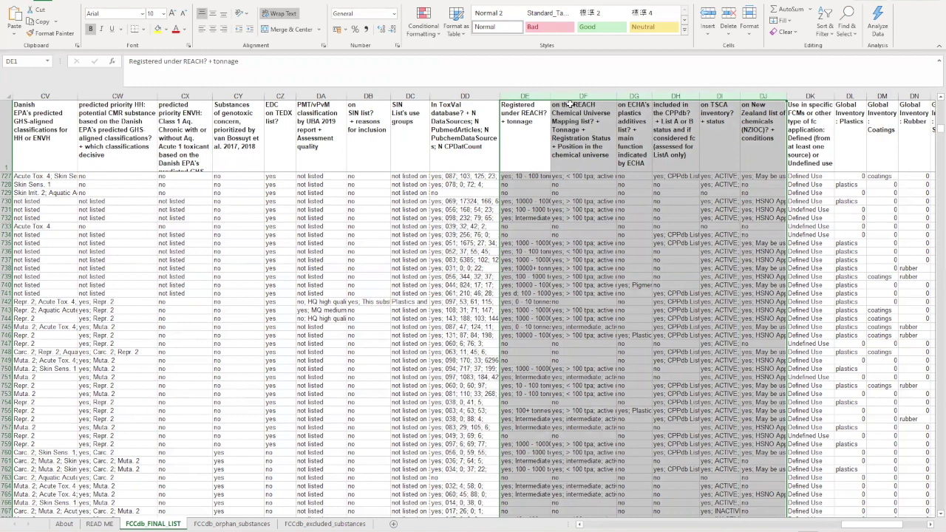
drag(525, 96, 583, 96)
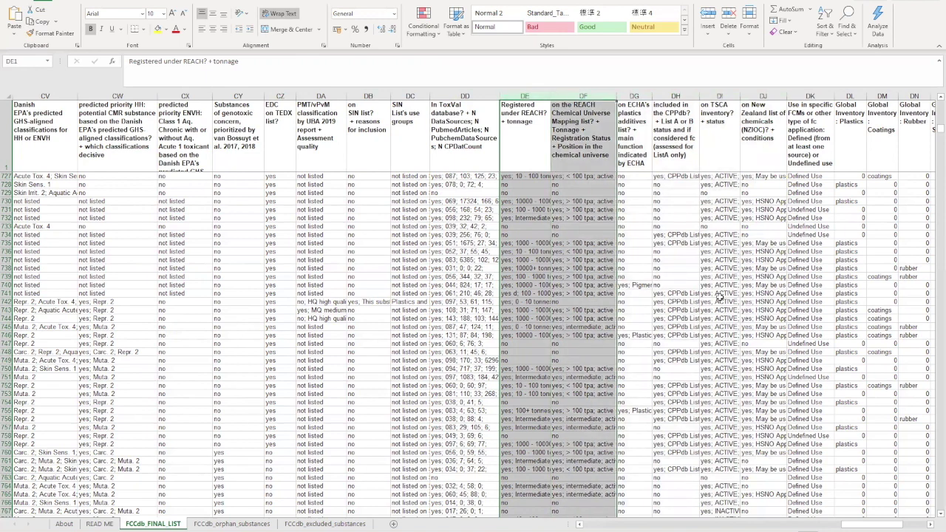
click(534, 166)
click(580, 148)
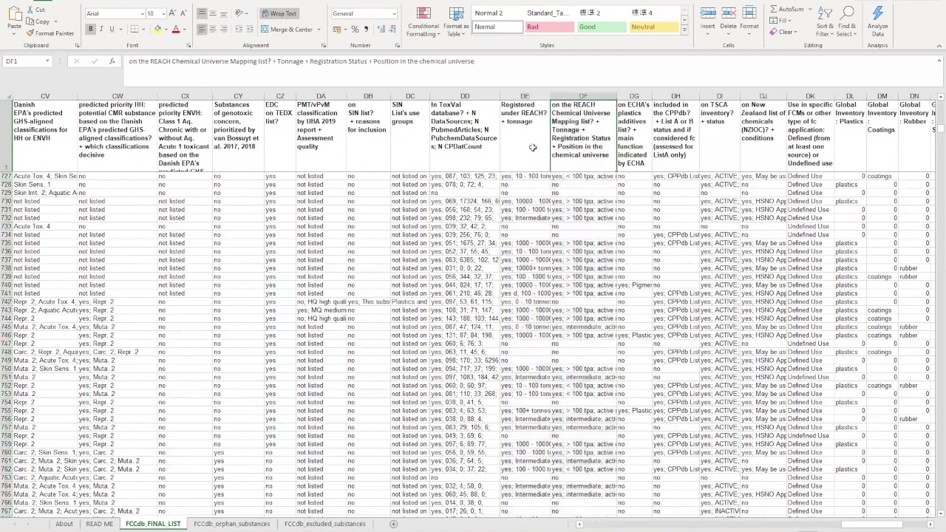
- Compare the REACH registration and REACH Chemical Universe Mapping columns, reading the entries in DE730 and DF730
click(514, 93)
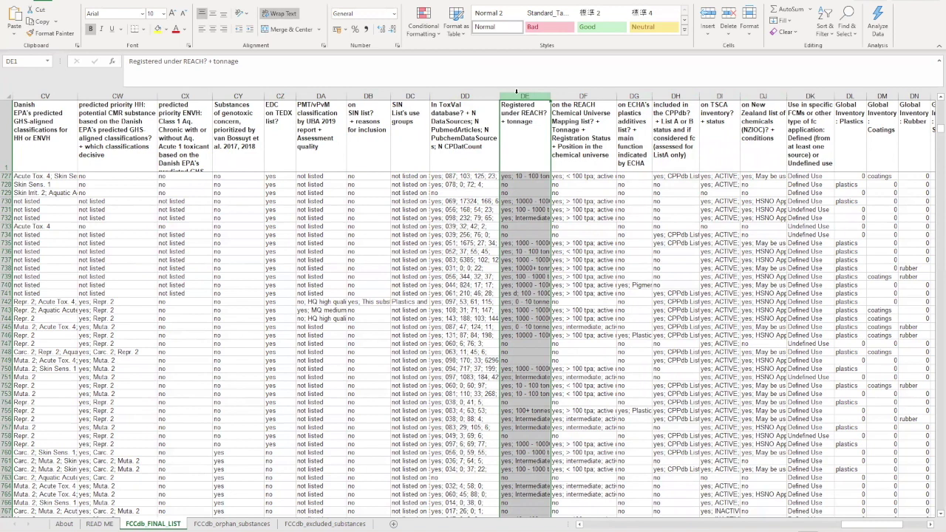
click(579, 94)
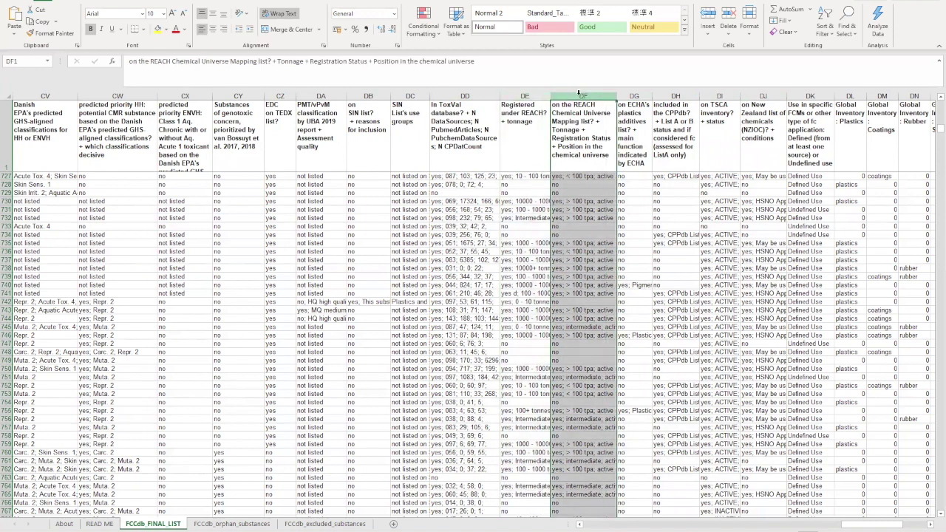
click(525, 95)
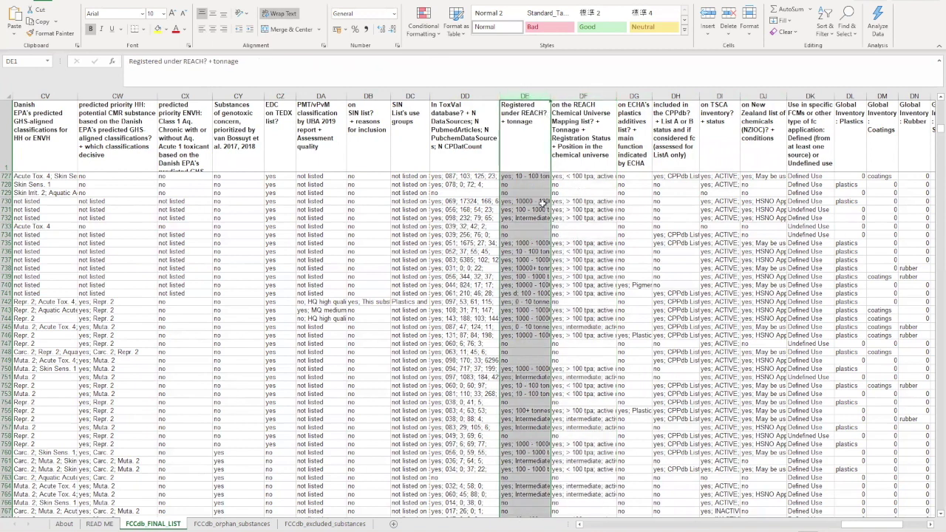
click(540, 202)
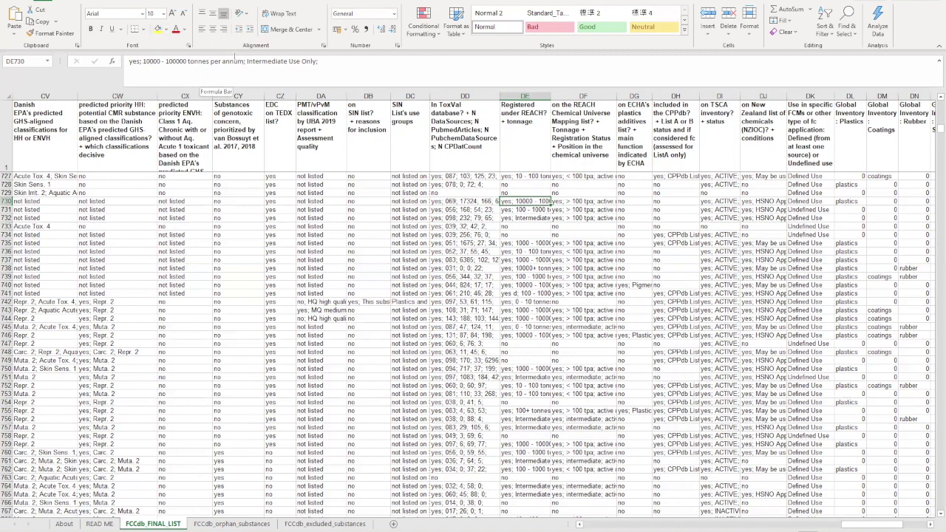
drag(583, 201, 585, 209)
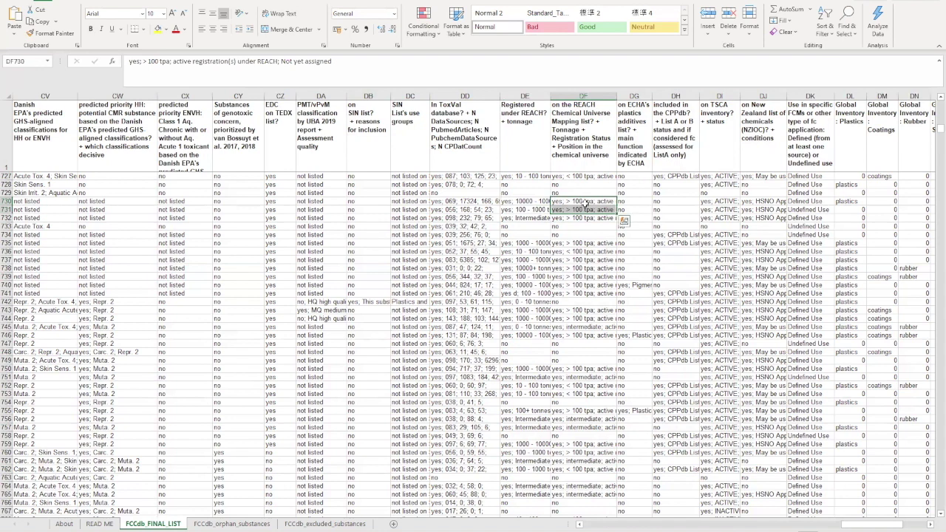
click(542, 201)
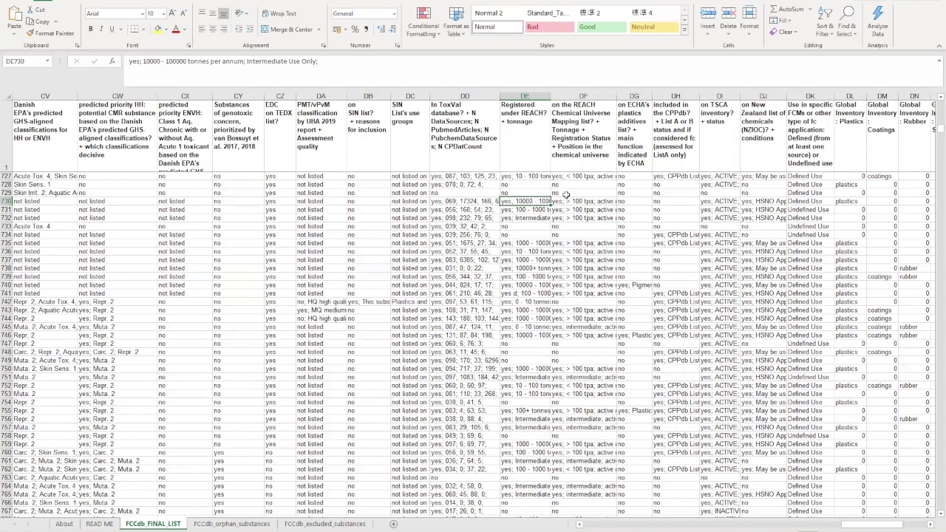
- Highlight the ECHA plastics additives column and read the main functions given in DG740 and DG746
click(632, 97)
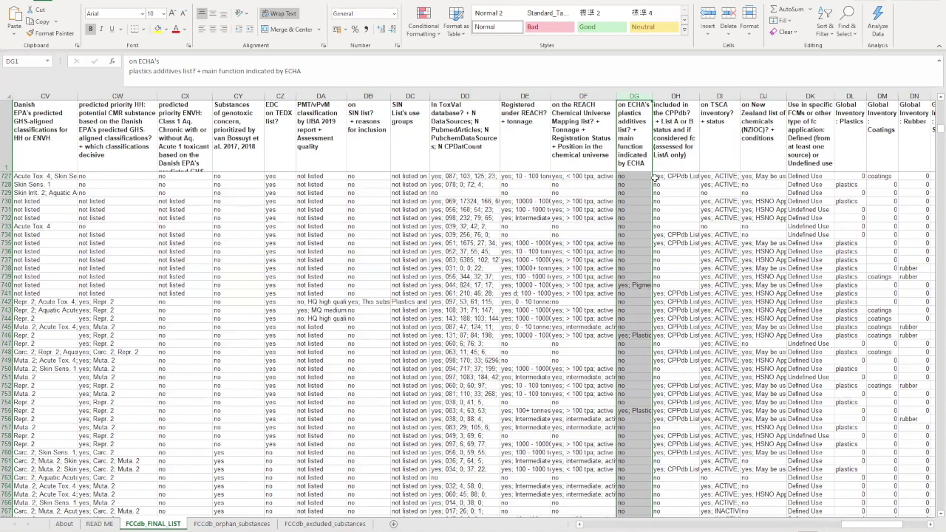
click(650, 286)
click(635, 335)
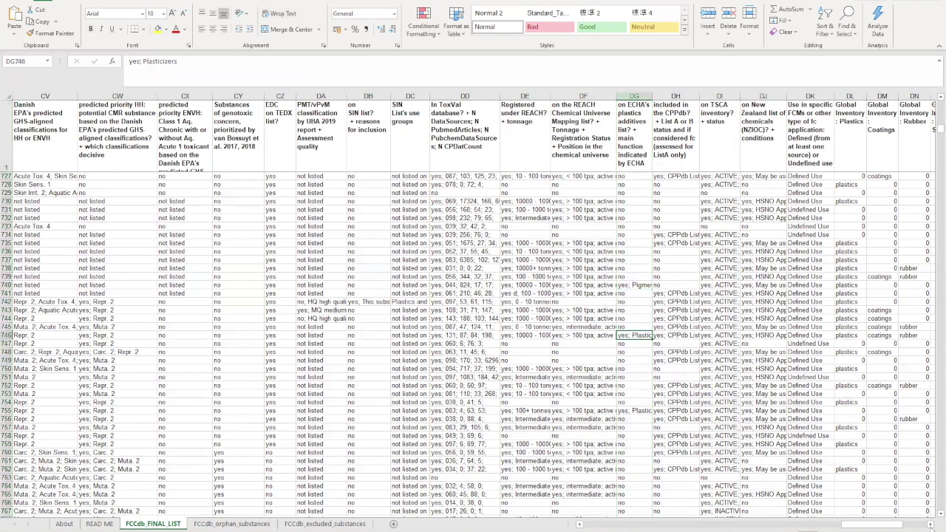
- Highlight the CPPdb inclusion column DH and read the list status entry in DH741
scroll(572, 336, right, 3)
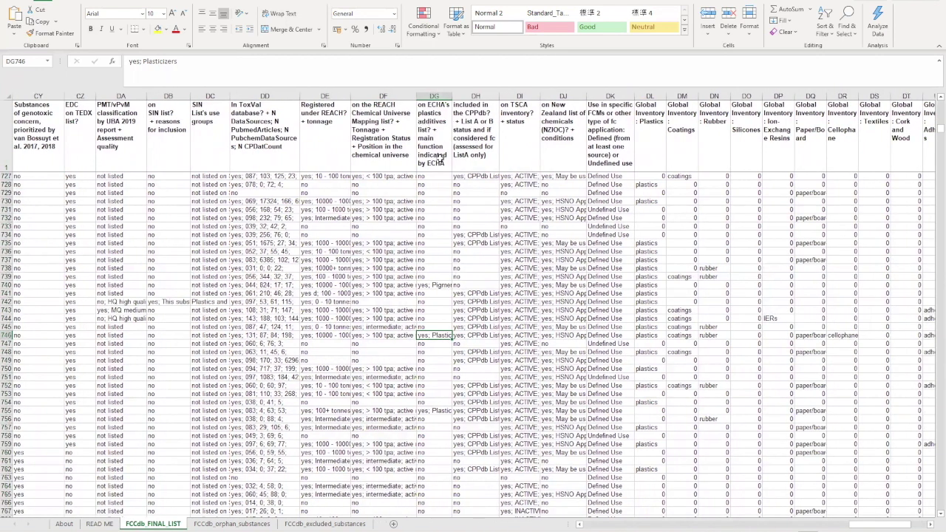
click(482, 96)
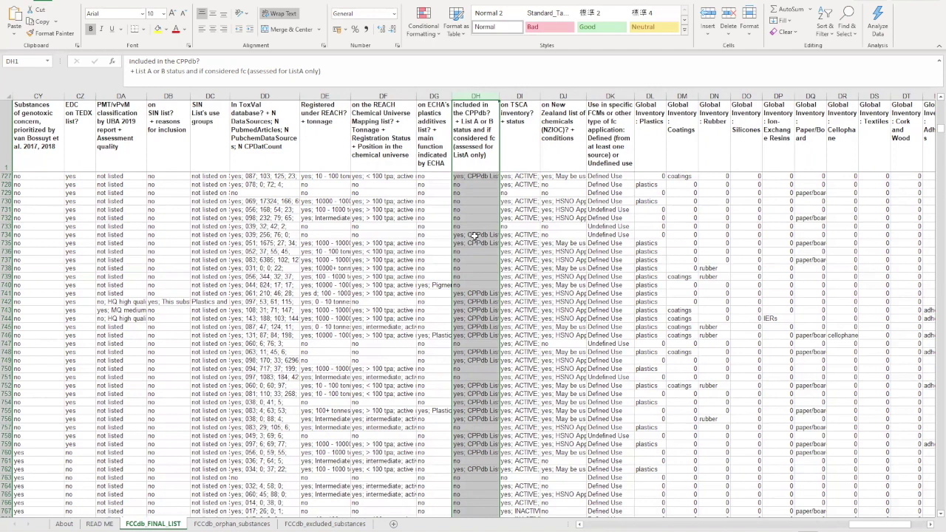
click(466, 294)
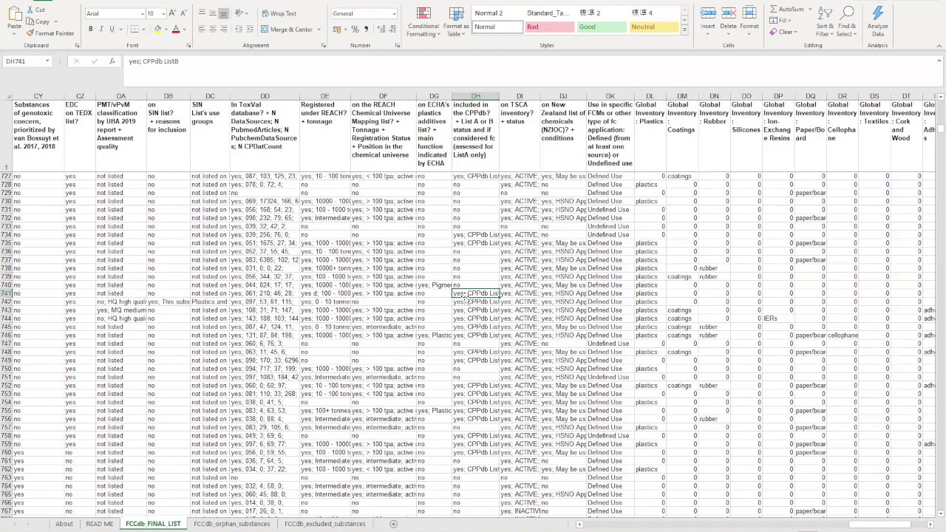
- Highlight the TSCA inventory, New Zealand chemicals list and defined or undefined use columns one after another
click(521, 96)
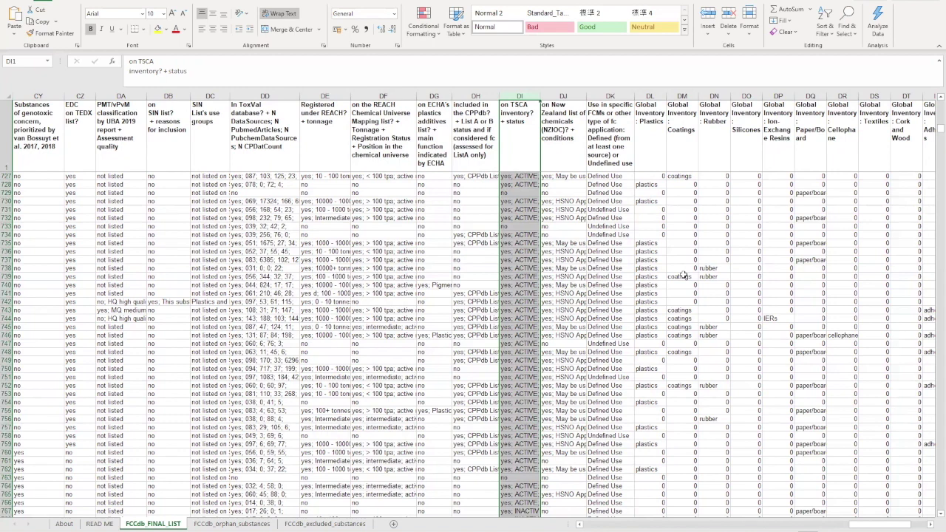
click(563, 96)
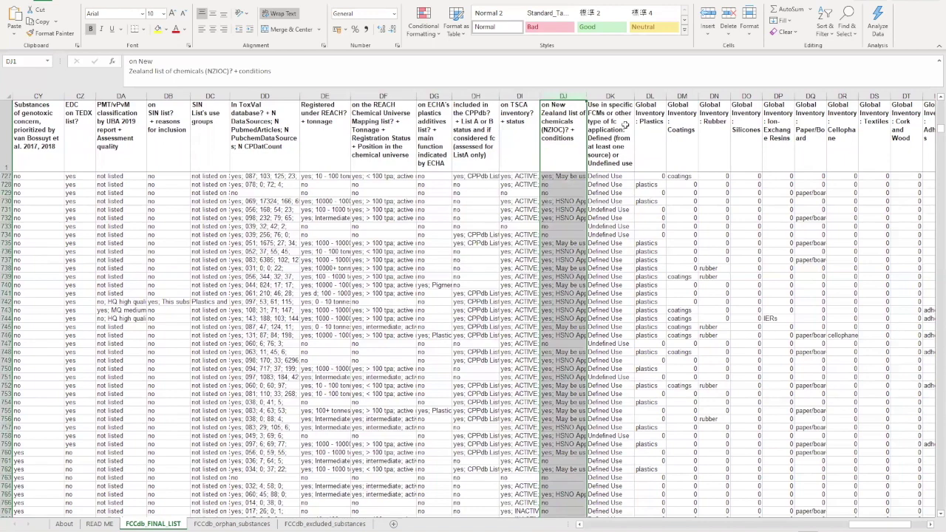
click(627, 97)
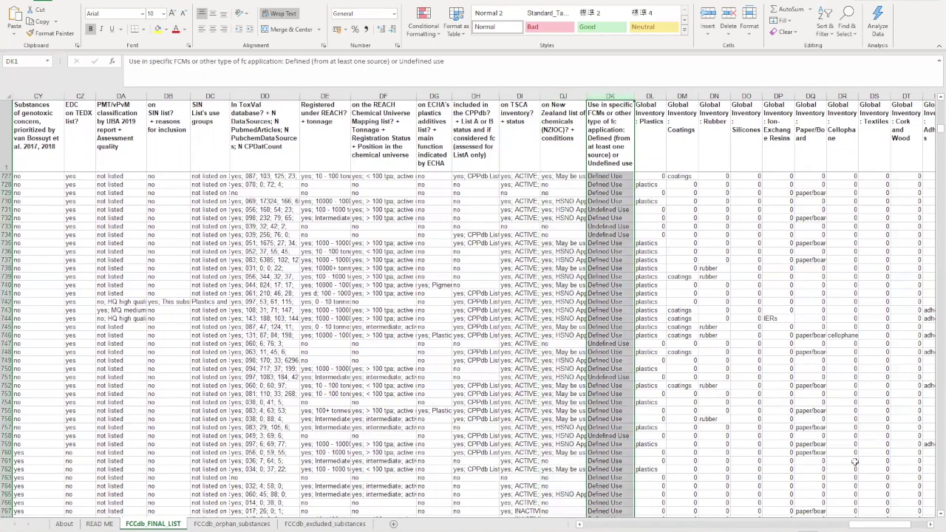
- Survey the Global Inventory columns, examining the Cork and Wood, Inorganics, Other Uses and inventory count headers
drag(869, 524, 882, 524)
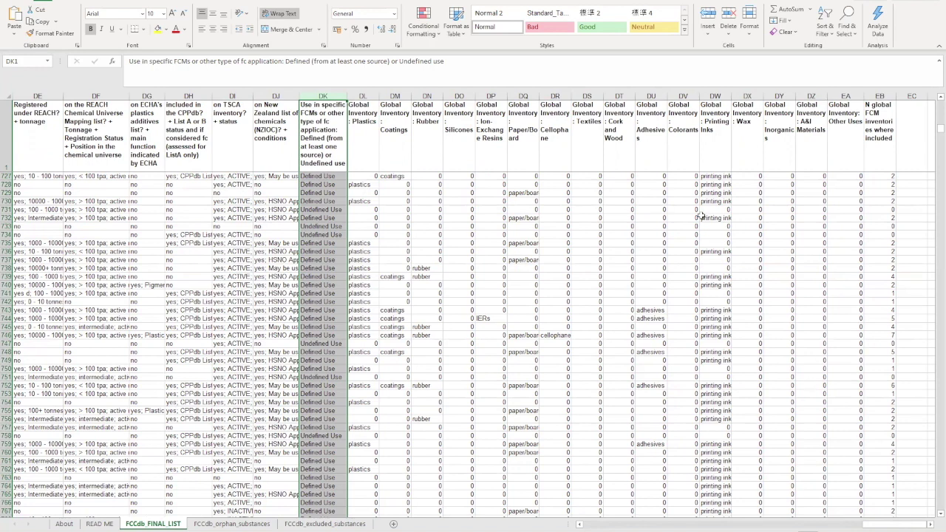
click(631, 165)
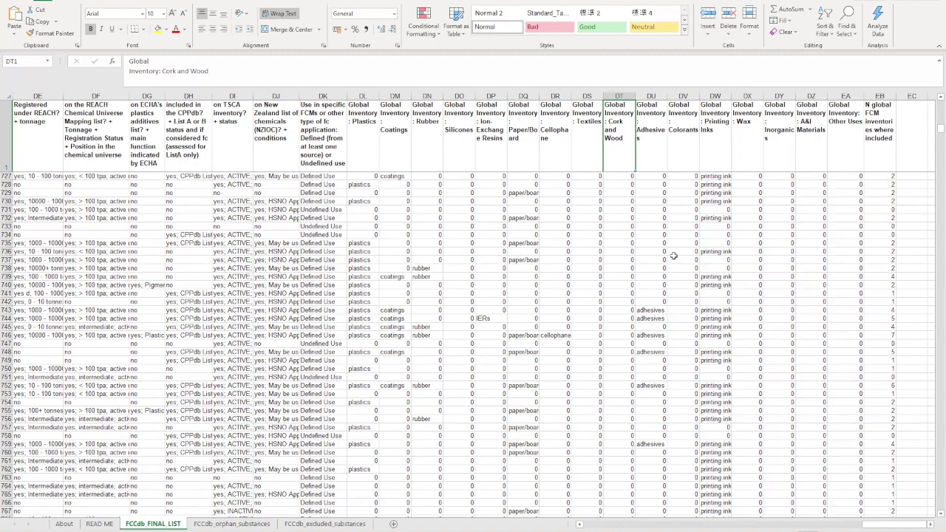
click(788, 164)
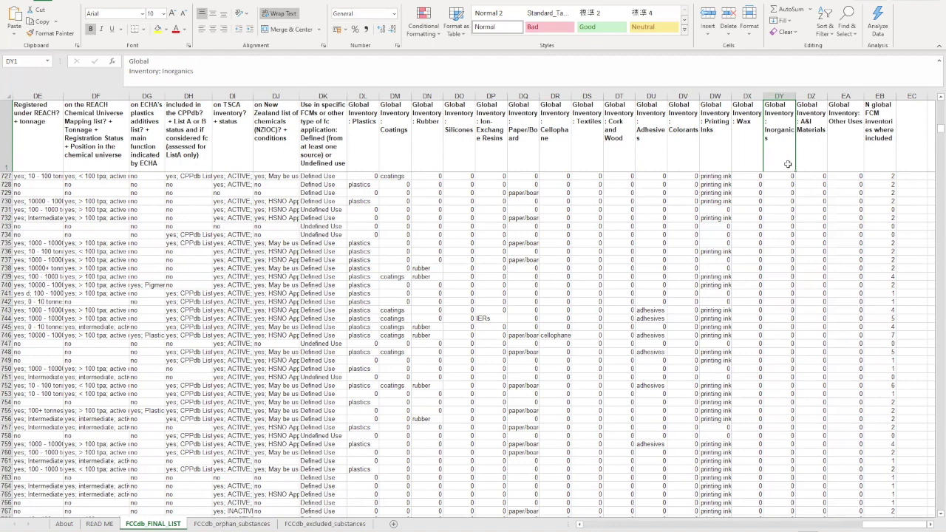
click(832, 152)
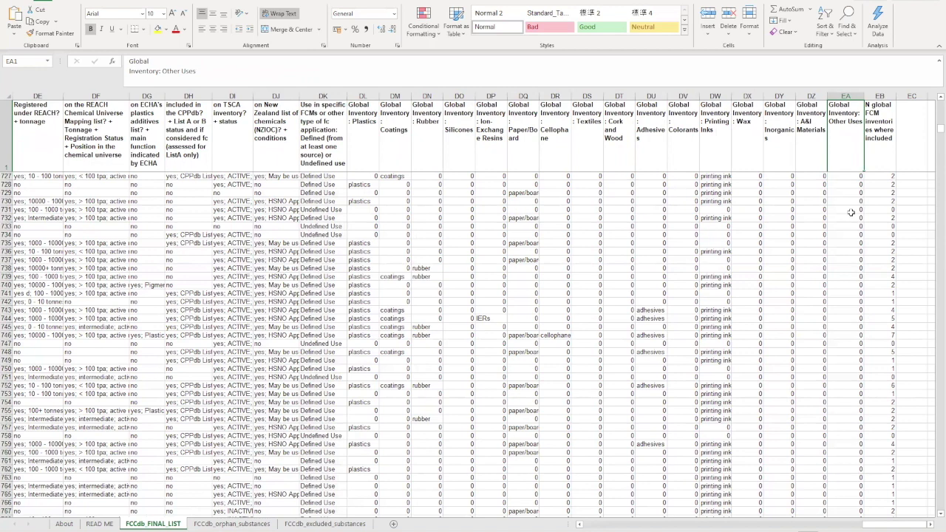
click(877, 152)
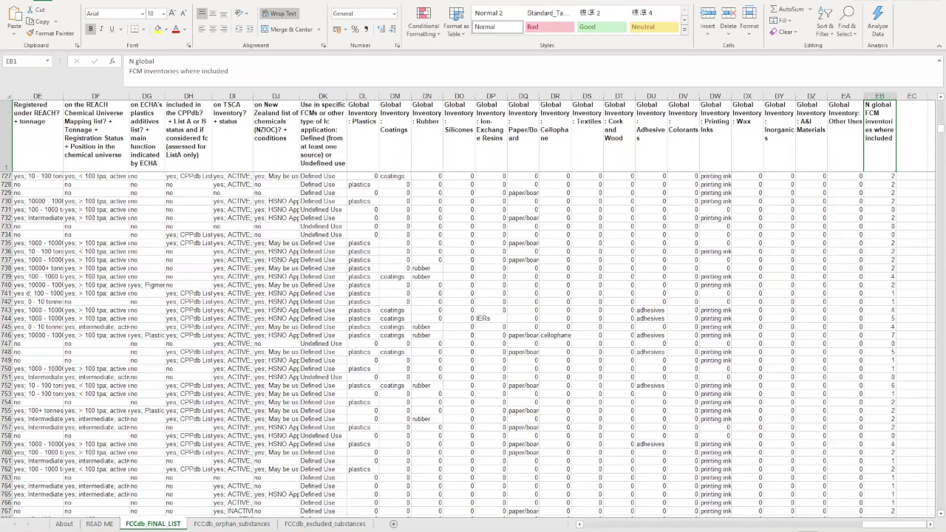
- Compare the inventory counts in EB749 and EB748 with the material types marked in the same rows
click(883, 361)
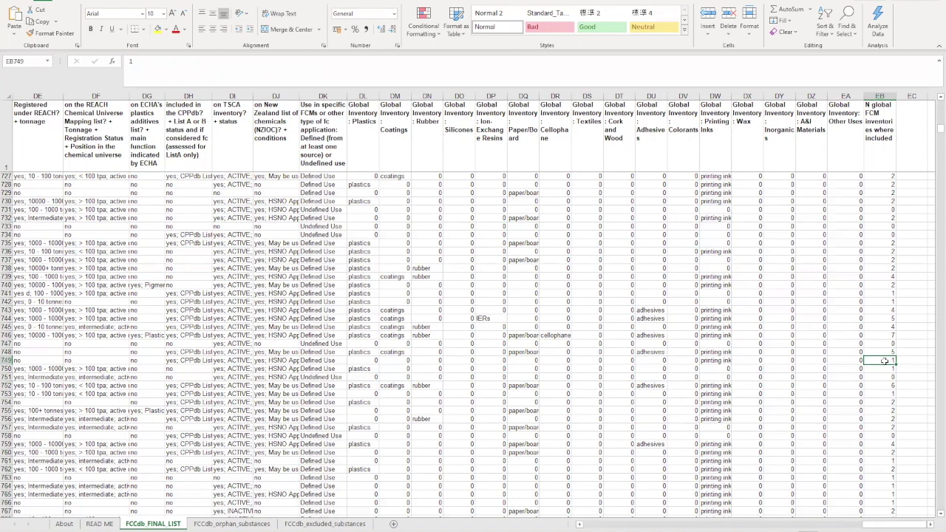
click(717, 361)
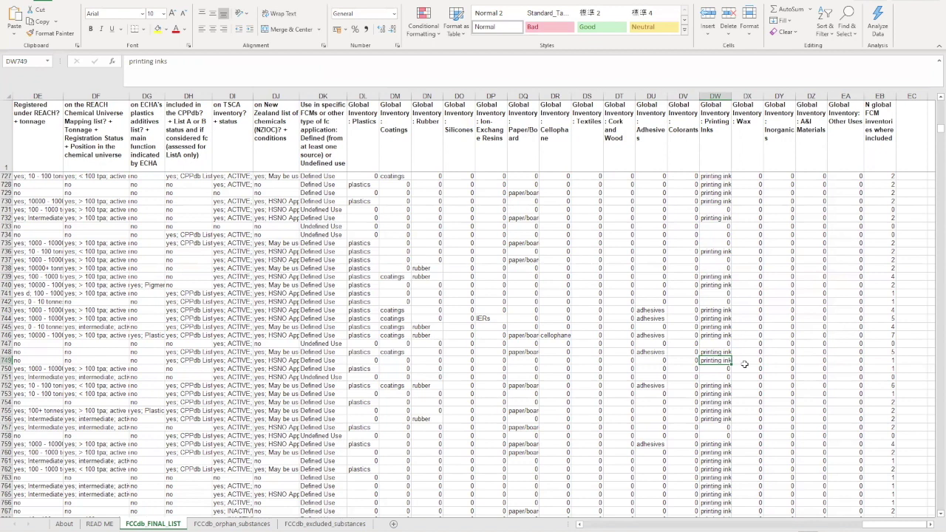
click(884, 352)
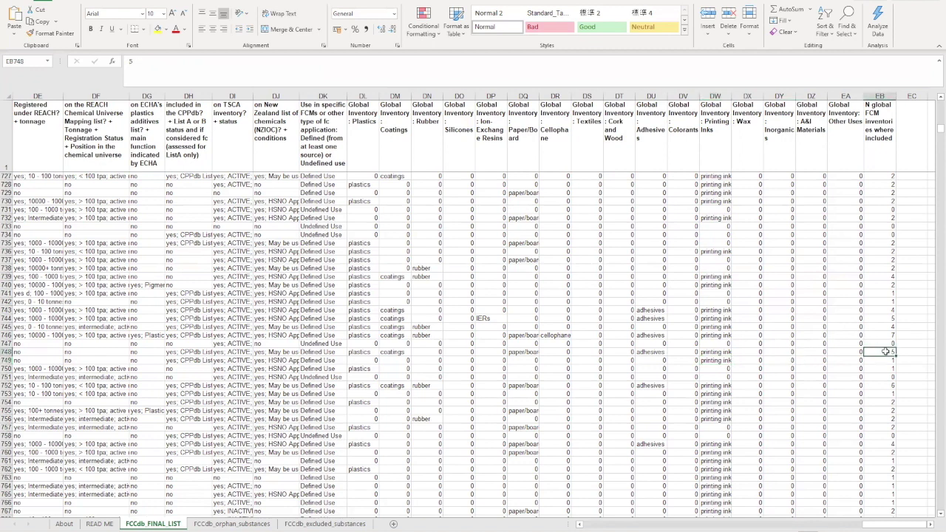
click(645, 355)
click(521, 355)
click(402, 354)
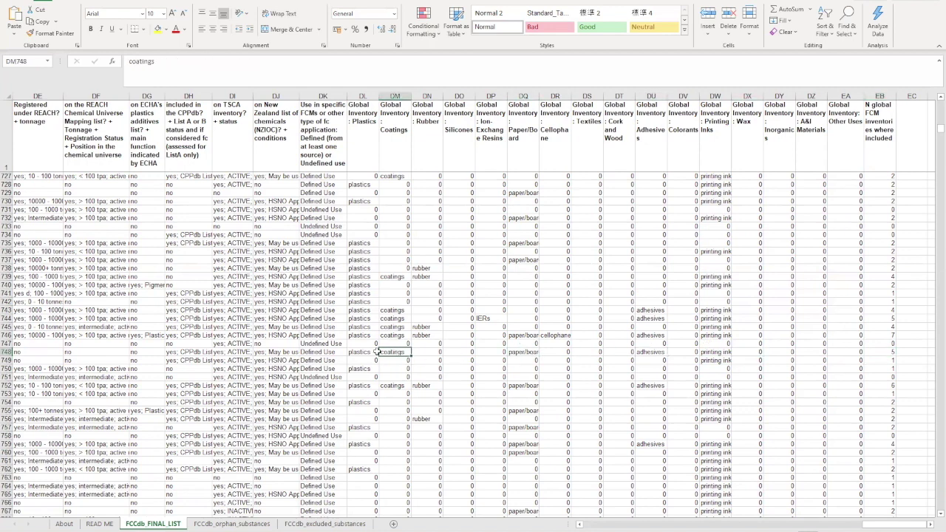
click(714, 352)
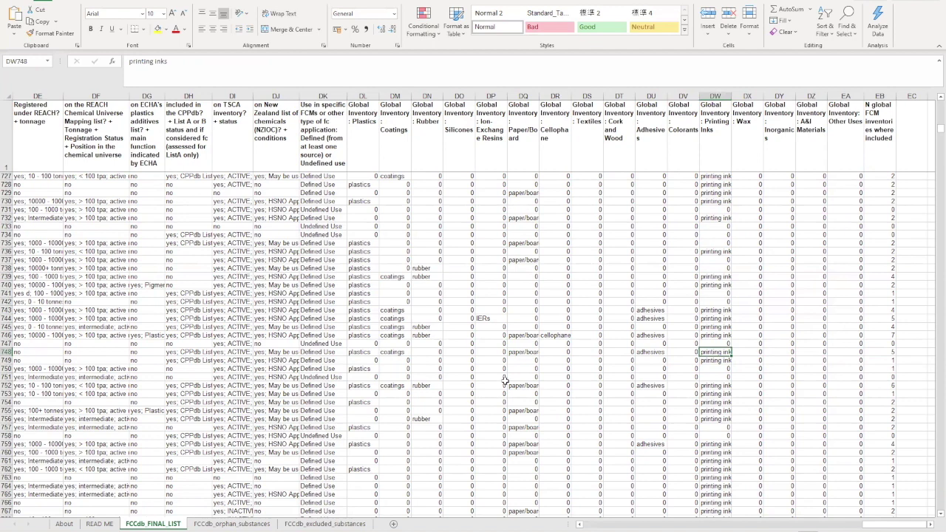
- Highlight row 747, check its use entry in DK747, and trace the substance to its source in column S67
click(13, 343)
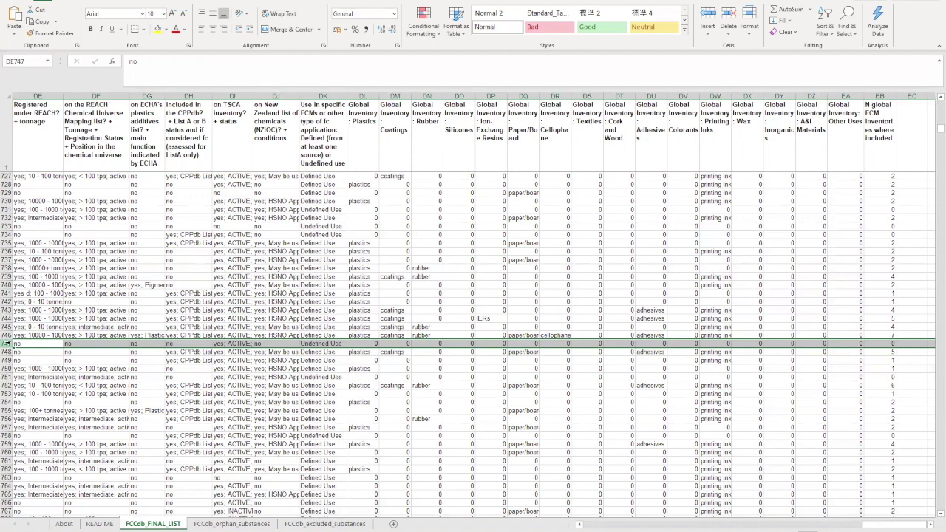
click(325, 343)
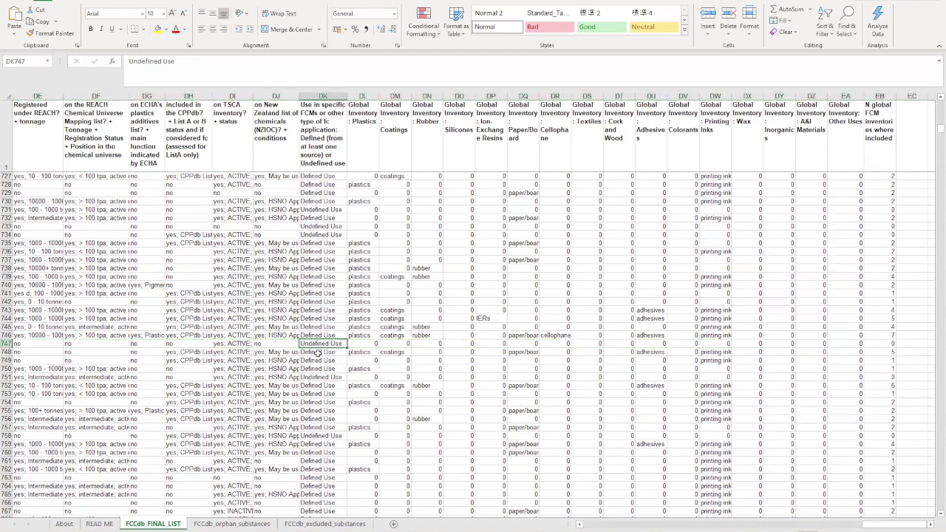
click(7, 344)
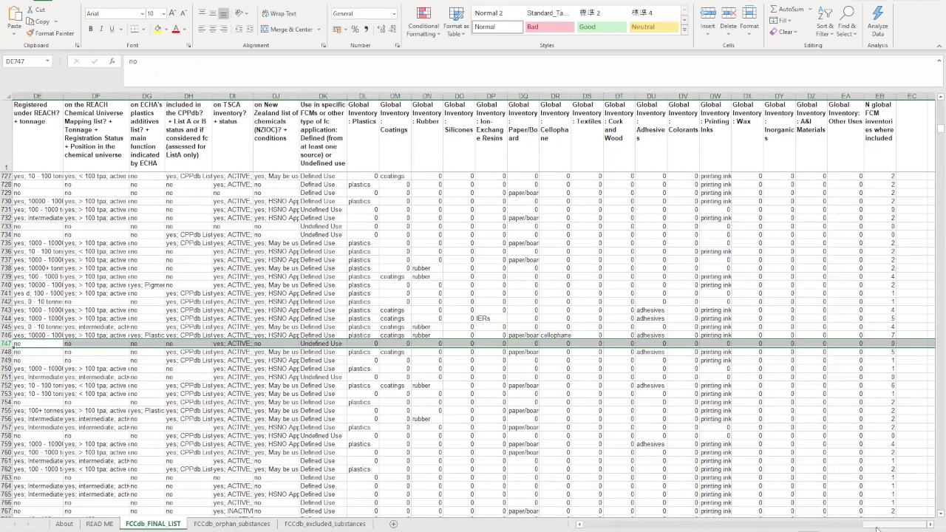
drag(876, 527, 877, 528)
drag(876, 527, 739, 528)
click(506, 343)
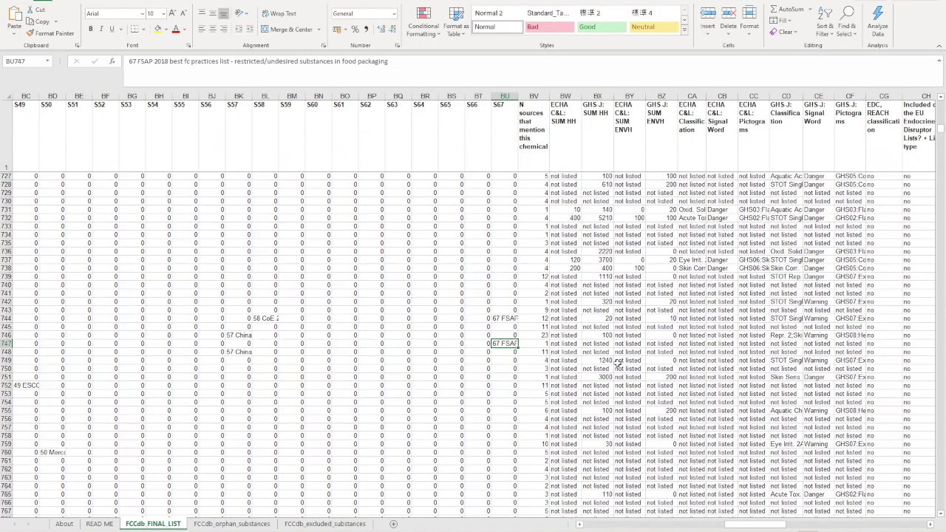
drag(777, 527, 920, 528)
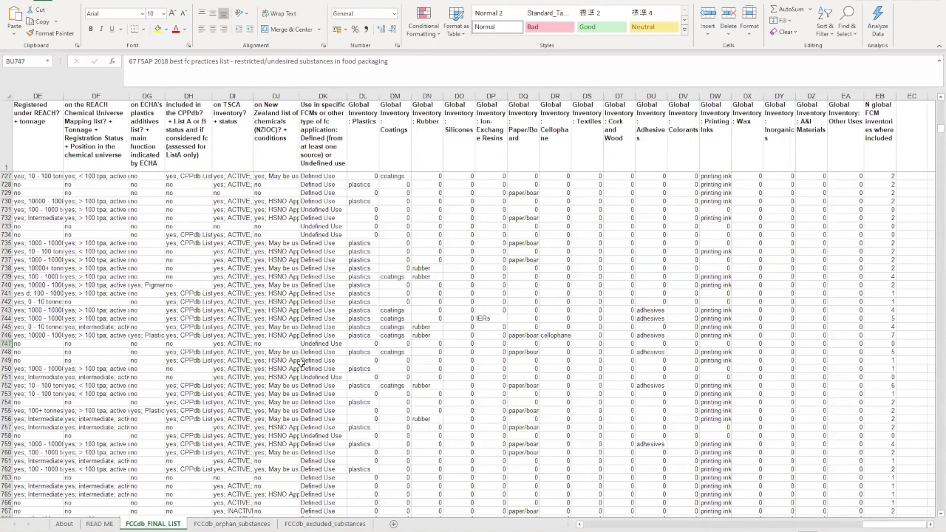
- Select the whole FCCdb_FINAL_LIST sheet, return to its first columns at C732, and open the READ ME worksheet
click(7, 94)
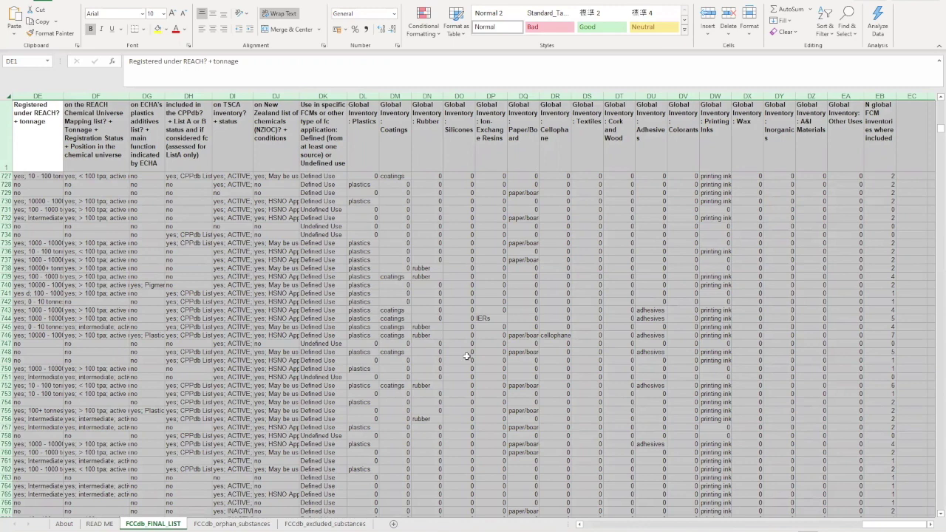
drag(864, 527, 587, 527)
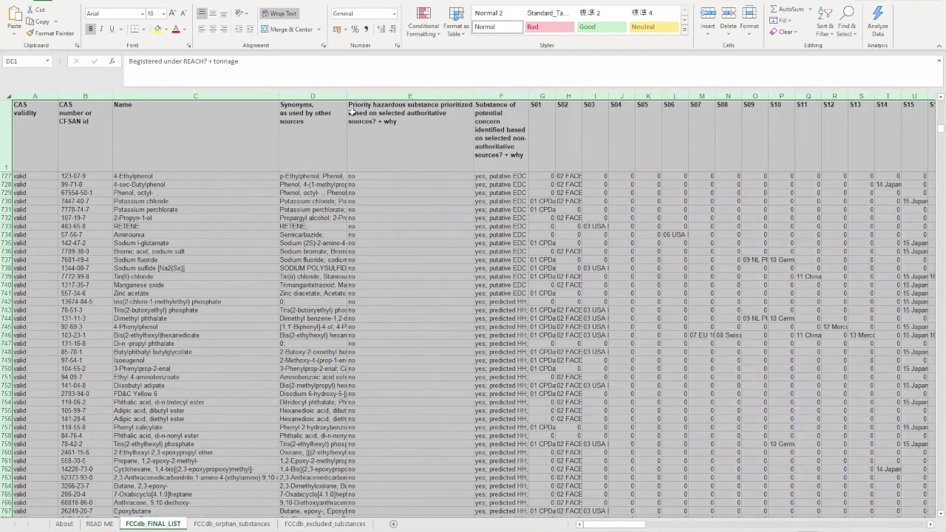
drag(331, 96, 311, 124)
click(272, 219)
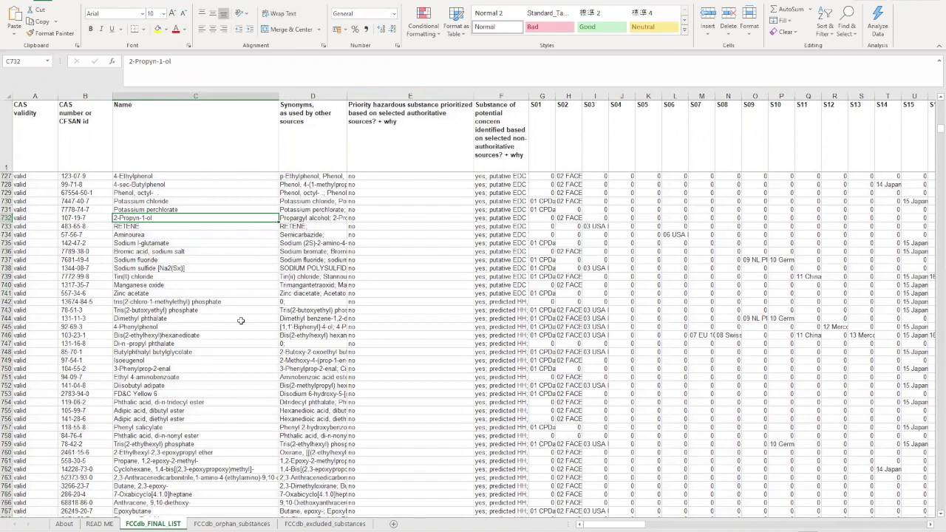
click(98, 523)
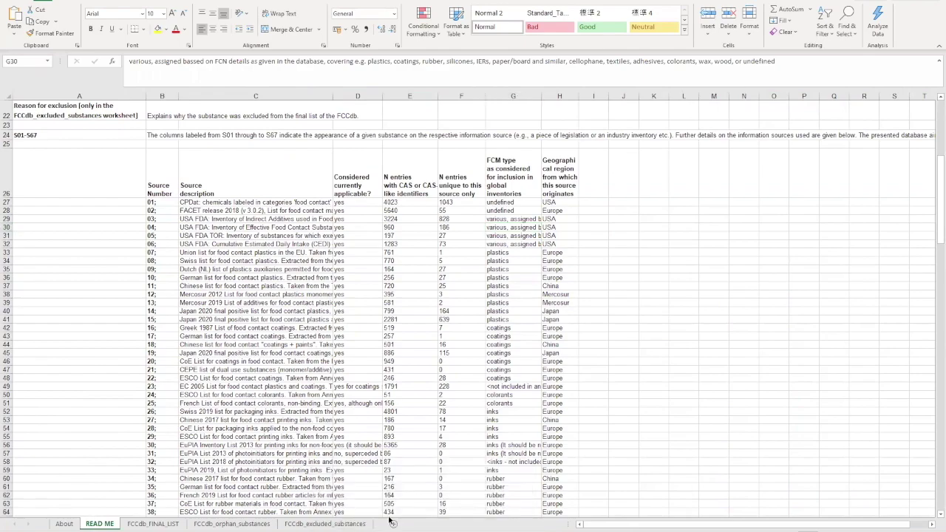
- Switch to the Groh et al. article in the PDF reader and go to its first page
key(alt+Tab)
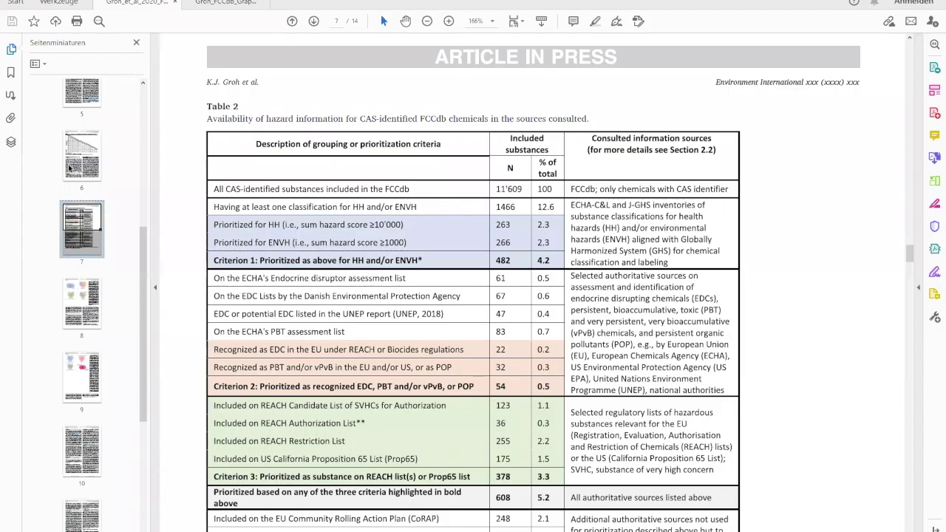
drag(146, 244, 145, 103)
click(73, 107)
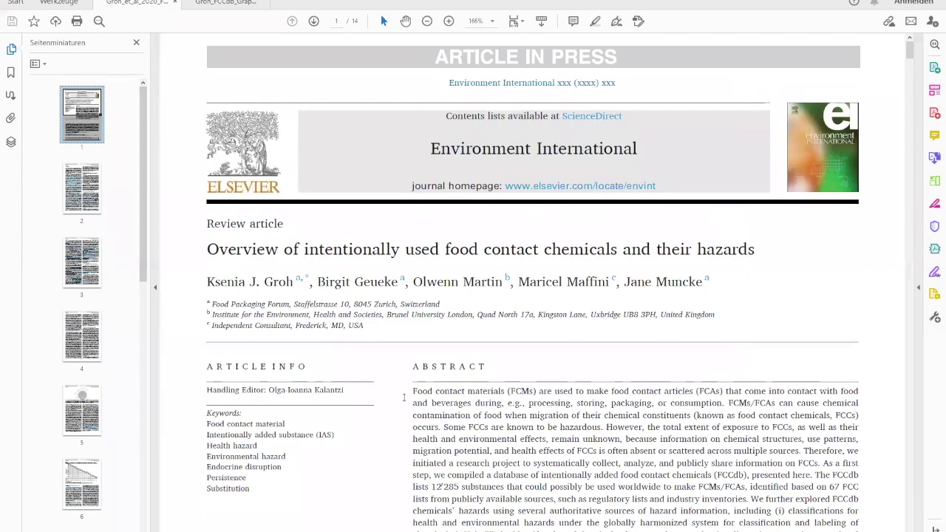